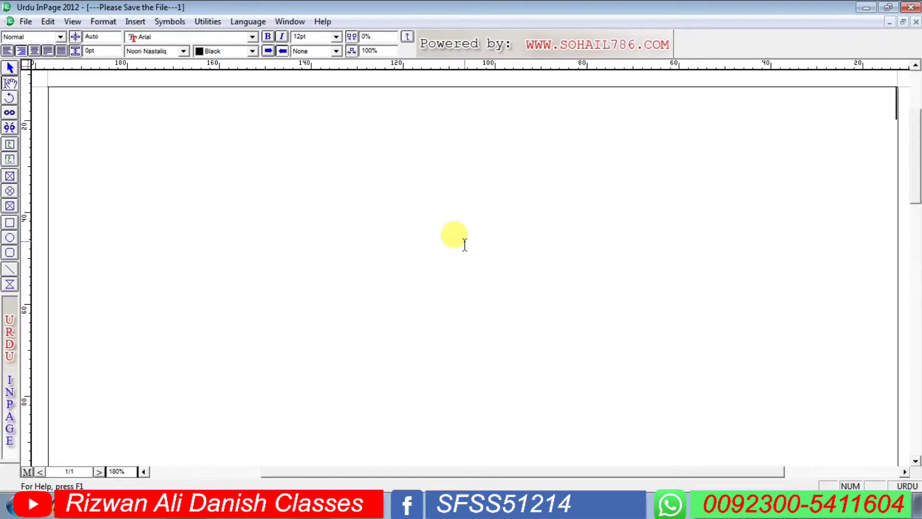
Write the school name and place as the first line: "سیدہ فاطمتہ الزہراء سکول سسٹم میڑھ،کھاریاں".
{"action": "type", "text": "یدہ فاطم"}
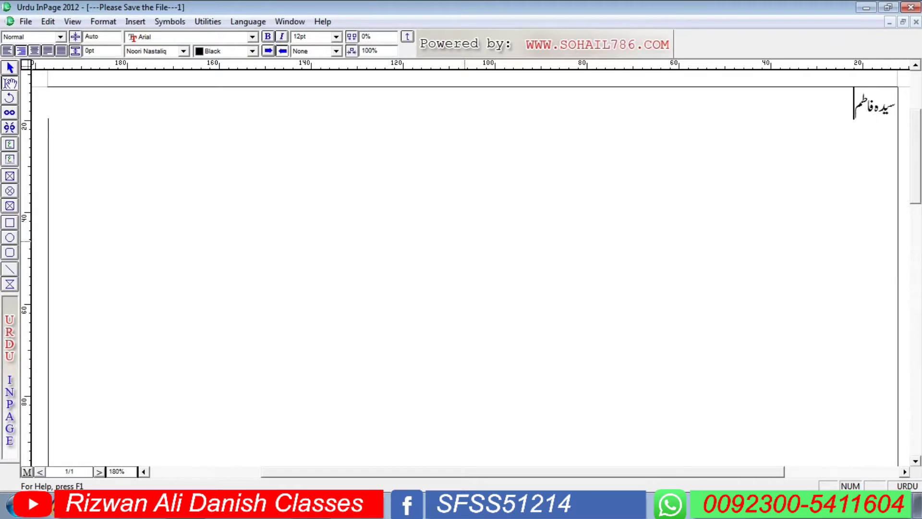
{"action": "type", "text": "ۃ الزہراء سکو"}
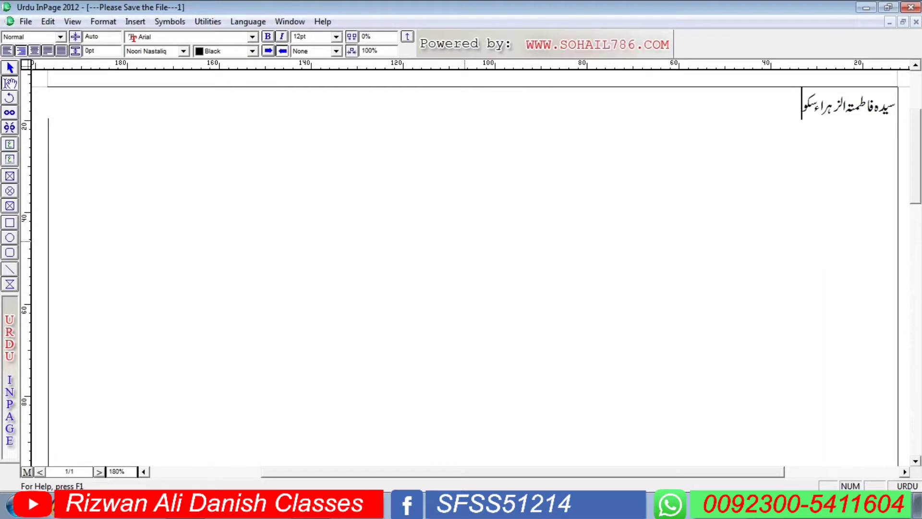
{"action": "type", "text": "ل سسٹم میڑھ"}
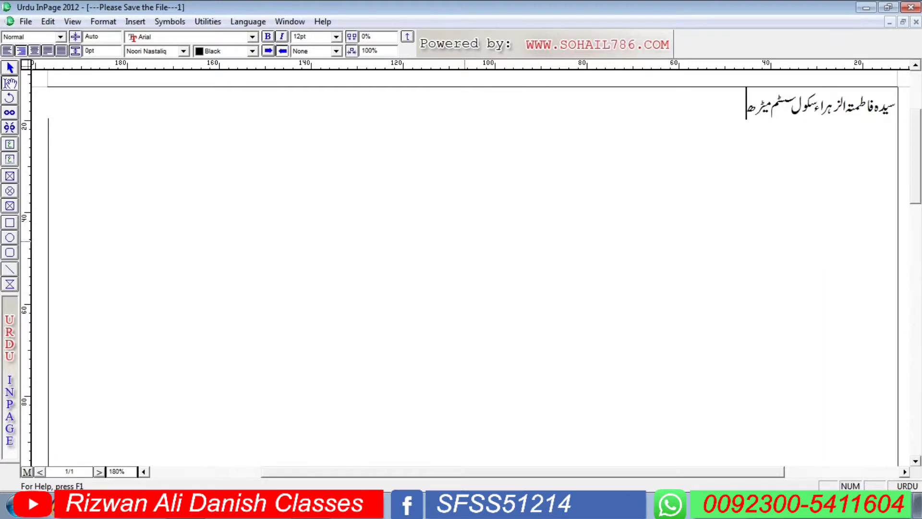
{"action": "type", "text": "،کھاریاں"}
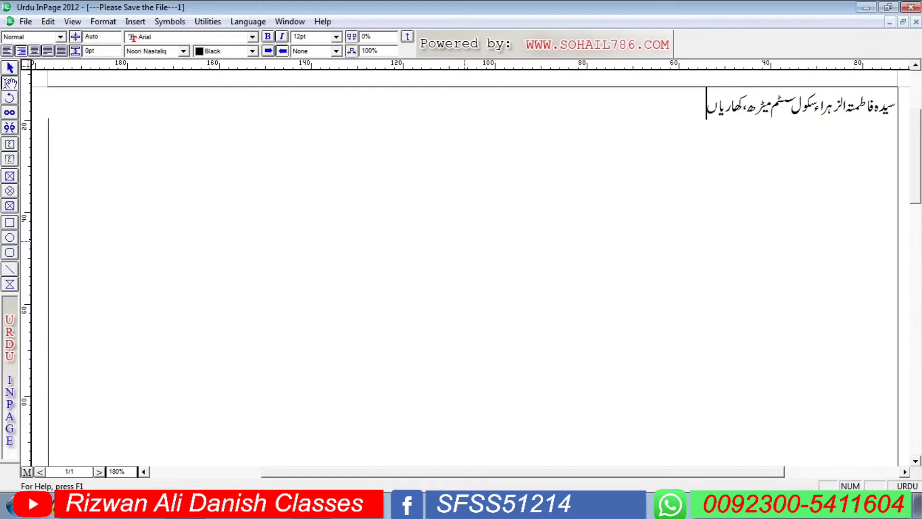
Continue the title line with an opening bracket and the test name "پہلا جائزہ ٹیسٹ سیشن".
{"action": "type", "text": "("}
{"action": "key", "text": "BackSpace"}
{"action": "type", "text": "("}
{"action": "type", "text": "پہلا جائزہ"}
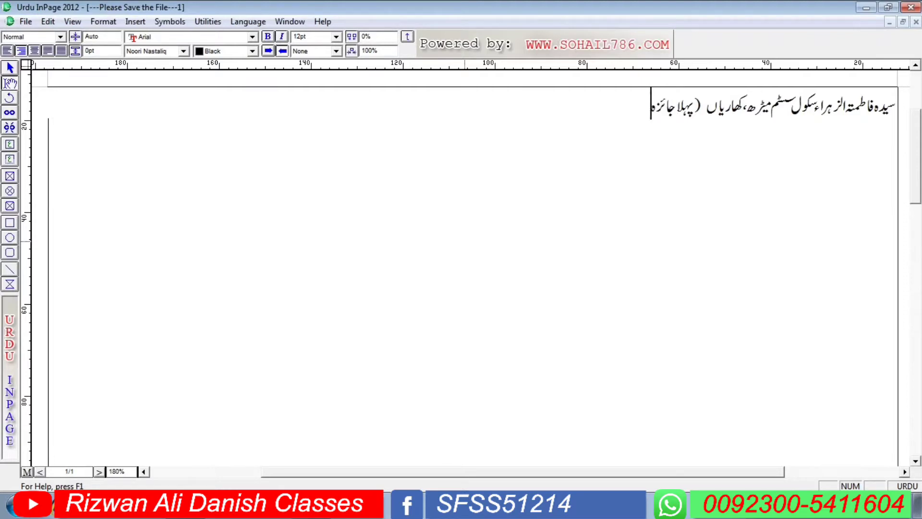
{"action": "type", "text": " ٹیسٹ"}
{"action": "key", "text": "BackSpace"}
{"action": "type", "text": "ٹ سیشن"}
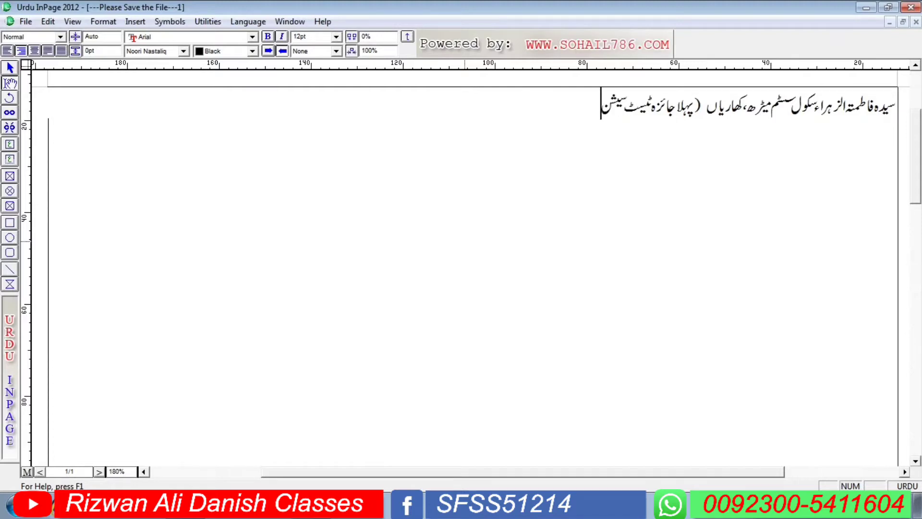
Finish the title with the session year 2021-22 in English digits, a closing bracket and a line break.
{"action": "key", "text": "ctrl+space"}
{"action": "type", "text": "2021"}
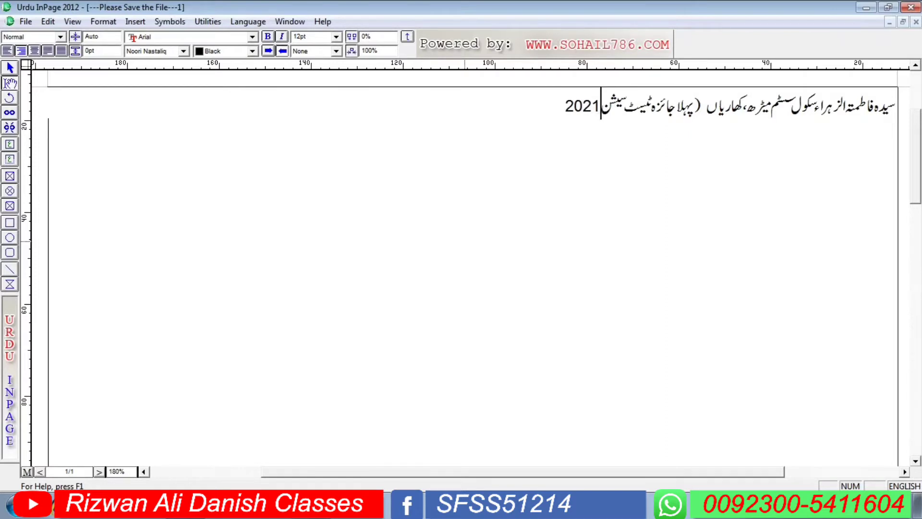
{"action": "type", "text": "-22"}
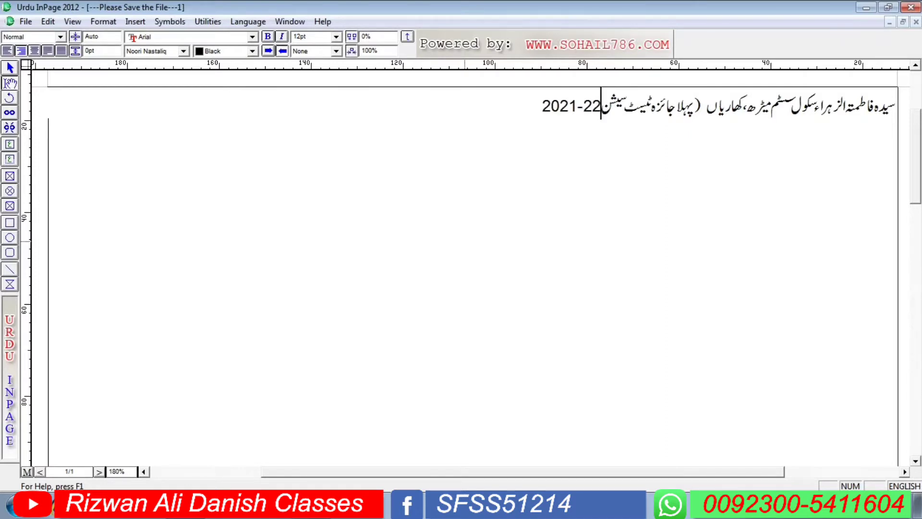
{"action": "key", "text": "ctrl+space"}
{"action": "type", "text": ")"}
{"action": "key", "text": "Return"}
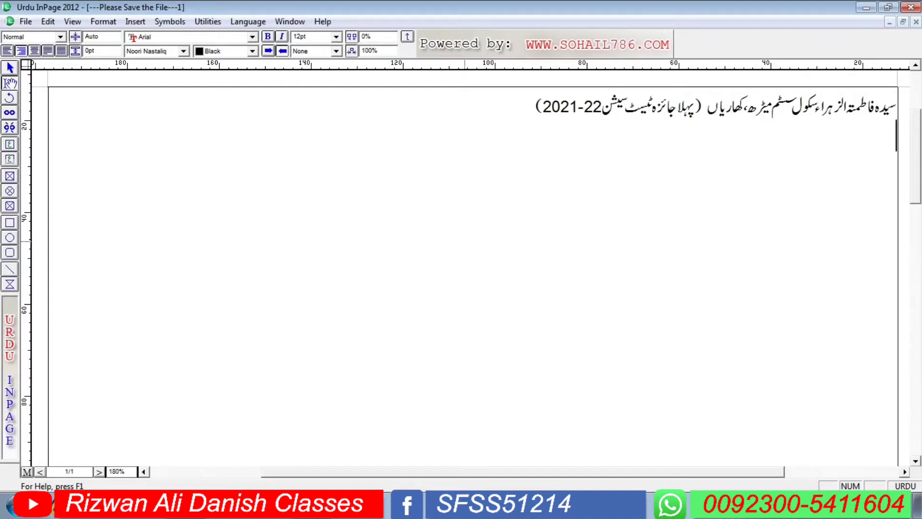
On the second line, enter the class "کلاس:نہم" and, spaced by tabs, the subject "مضمون:مطالعہ پاکستان(انشائیہ طرز)".
{"action": "type", "text": "klas"}
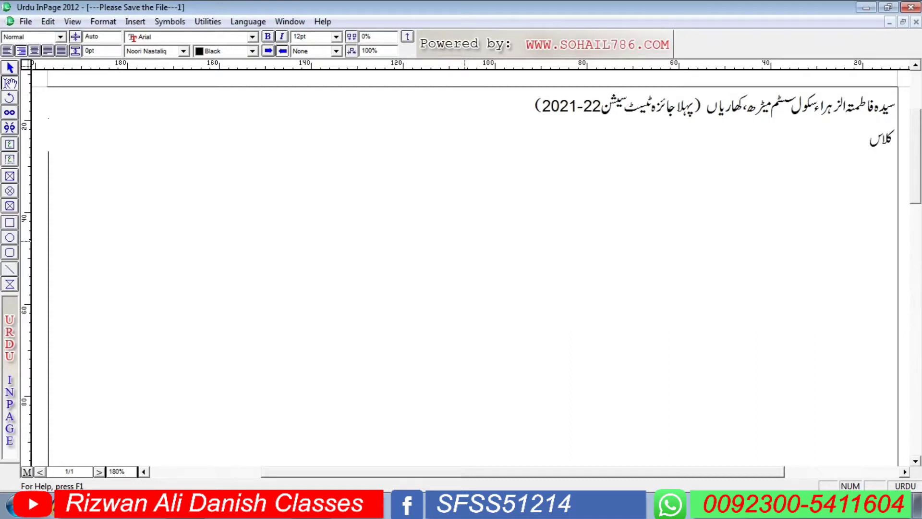
{"action": "type", "text": ":"}
{"action": "type", "text": "nhm"}
{"action": "key", "text": "Tab"}
{"action": "key", "text": "Tab"}
{"action": "key", "text": "Tab"}
{"action": "type", "text": "mJmwn:mTaleh pa"}
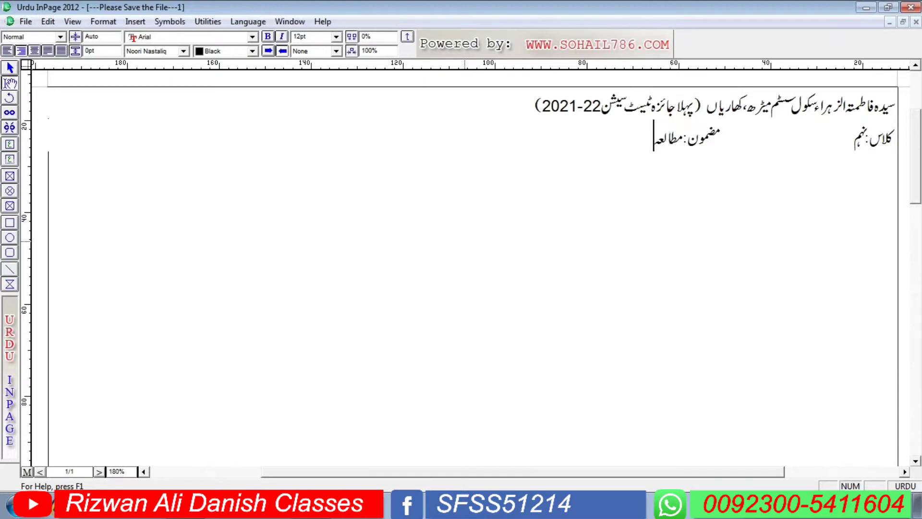
{"action": "type", "text": "kstan"}
{"action": "type", "text": "("}
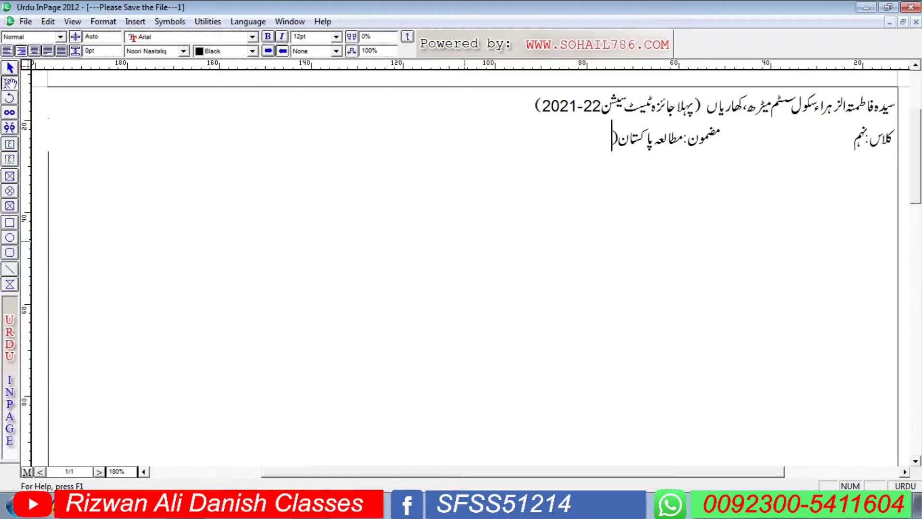
{"action": "type", "text": "انشائیہ طرز"}
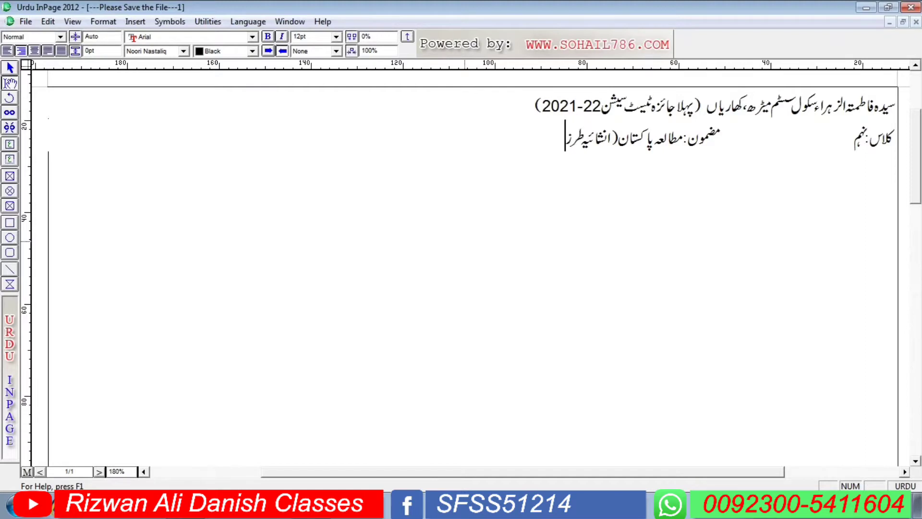
{"action": "type", "text": ")"}
Add the total marks "کل نمبر:40" after the subject, separated by three tabs.
{"action": "key", "text": "Tab"}
{"action": "key", "text": "Tab"}
{"action": "key", "text": "Tab"}
{"action": "type", "text": "کل نمبر"}
{"action": "type", "text": "40"}
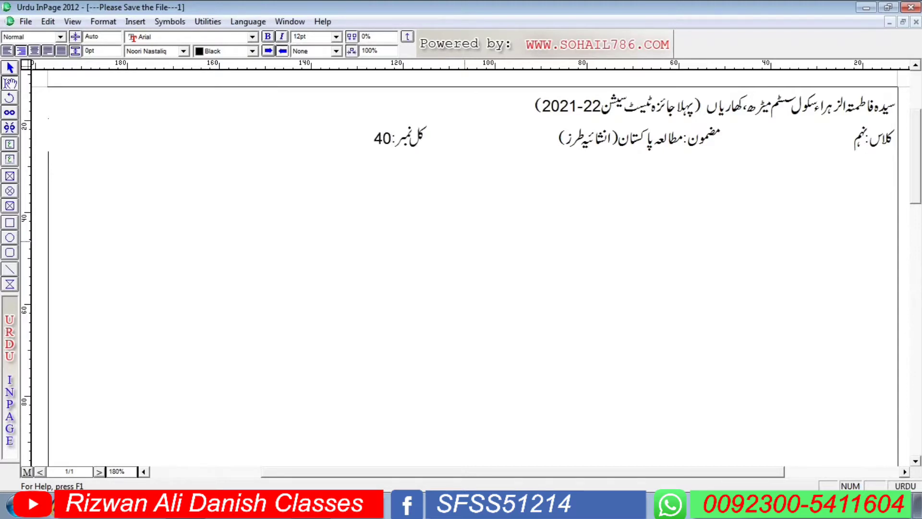
Add a tab-spaced time entry after the total marks, reading "وقت:1 گھنٹہ".
{"action": "key", "text": "Tab"}
{"action": "key", "text": "Tab"}
{"action": "key", "text": "Tab"}
{"action": "left_click", "coordinate": [465, 242]}
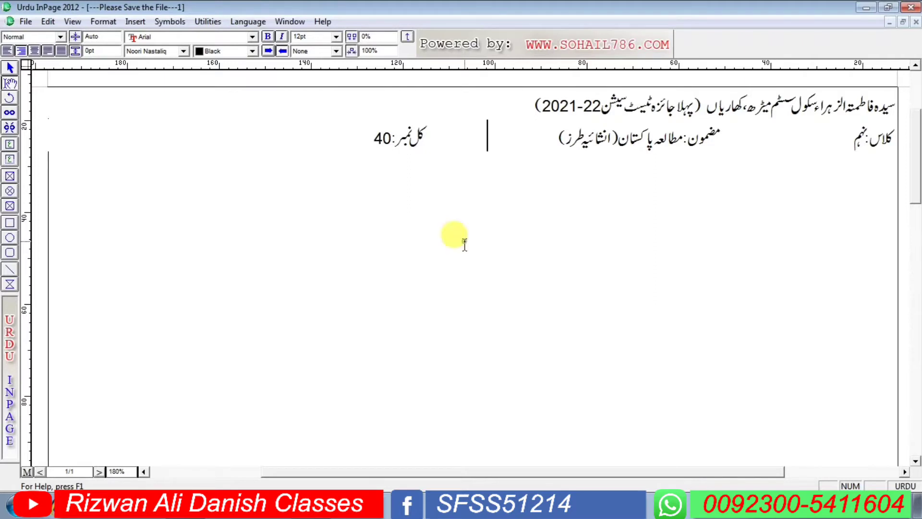
{"action": "type", "text": "س"}
{"action": "key", "text": "BackSpace"}
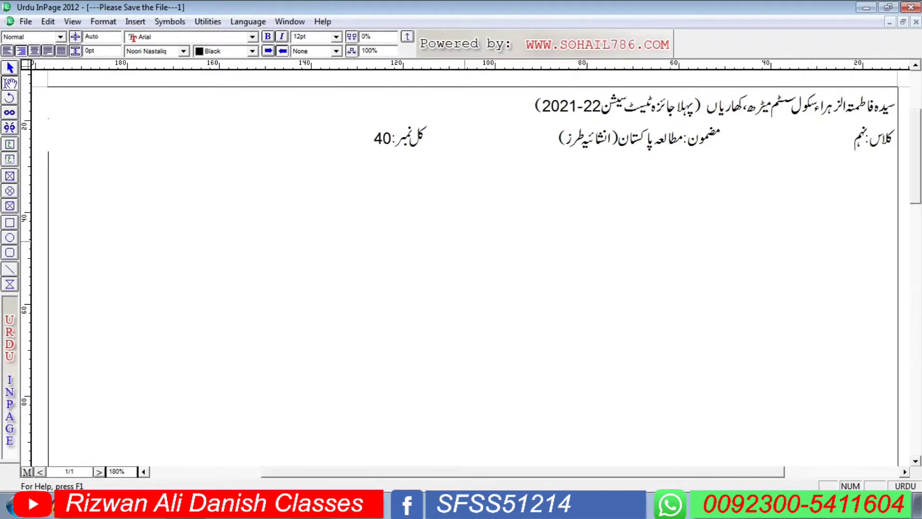
{"action": "key", "text": "Left"}
{"action": "key", "text": "Left"}
{"action": "key", "text": "Left"}
{"action": "key", "text": "Left"}
{"action": "key", "text": "Left"}
{"action": "key", "text": "Left"}
{"action": "key", "text": "Tab"}
{"action": "type", "text": "وقت:1 گھنٹہ"}
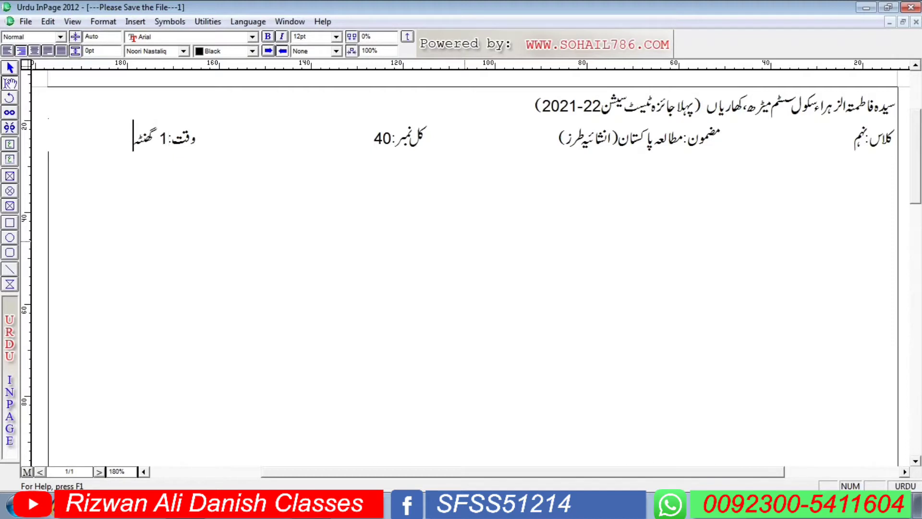
Complete the time entry with "45 منٹ", using English digits for the number, and start a new line.
{"action": "key", "text": "ctrl+space"}
{"action": "type", "text": "45"}
{"action": "key", "text": "ctrl+space"}
{"action": "type", "text": "منٹٹ"}
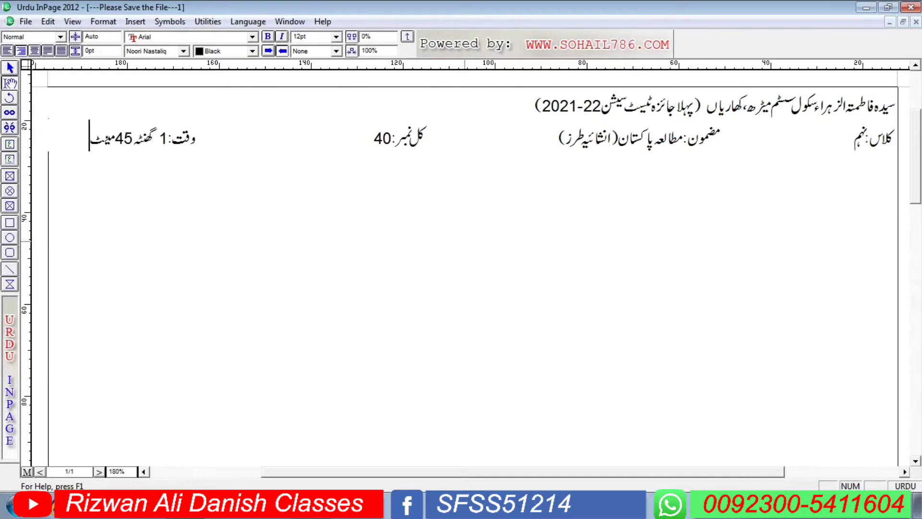
{"action": "key", "text": "BackSpace"}
{"action": "key", "text": "BackSpace"}
{"action": "key", "text": "BackSpace"}
{"action": "type", "text": "نٹ"}
{"action": "key", "text": "Return"}
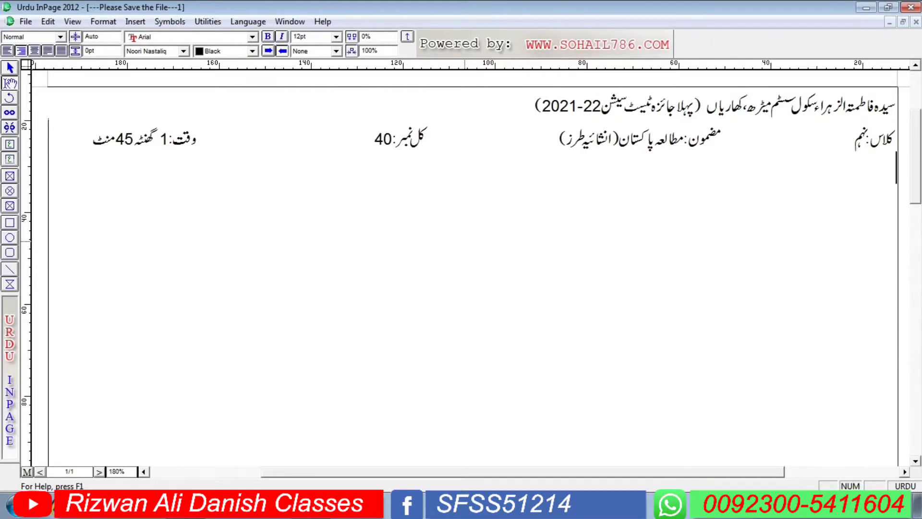
Write the section heading "(انشائی طرز حصہ اوّل)" on the third line, without a comma between its parts.
{"action": "type", "text": "(انشا"}
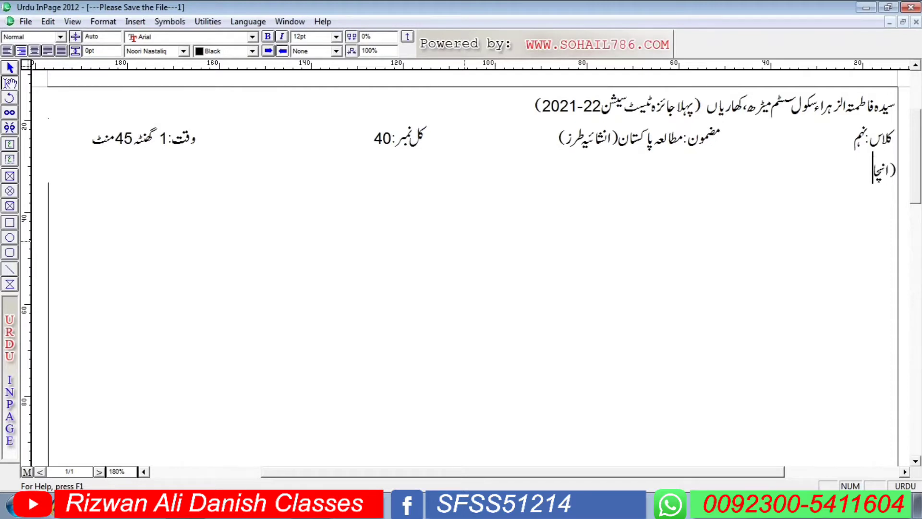
{"action": "type", "text": "ءی طرز"}
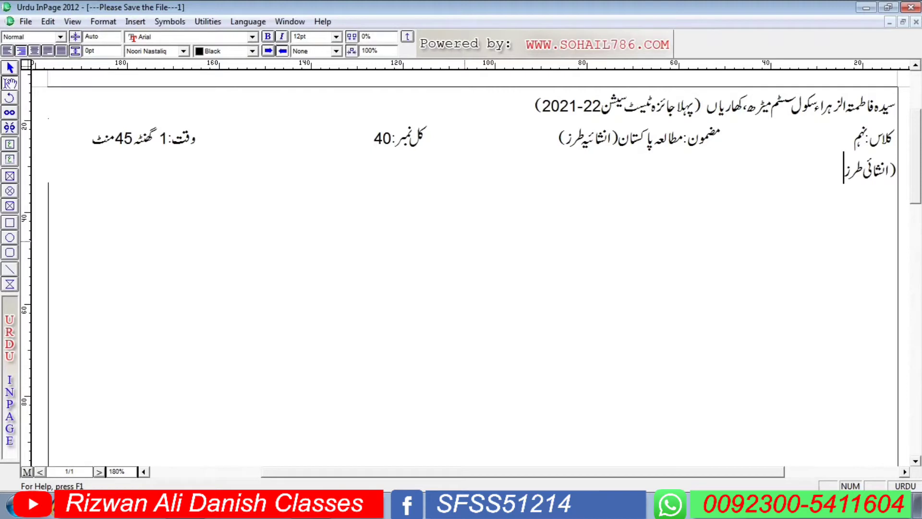
{"action": "type", "text": "،حصہ اوّل"}
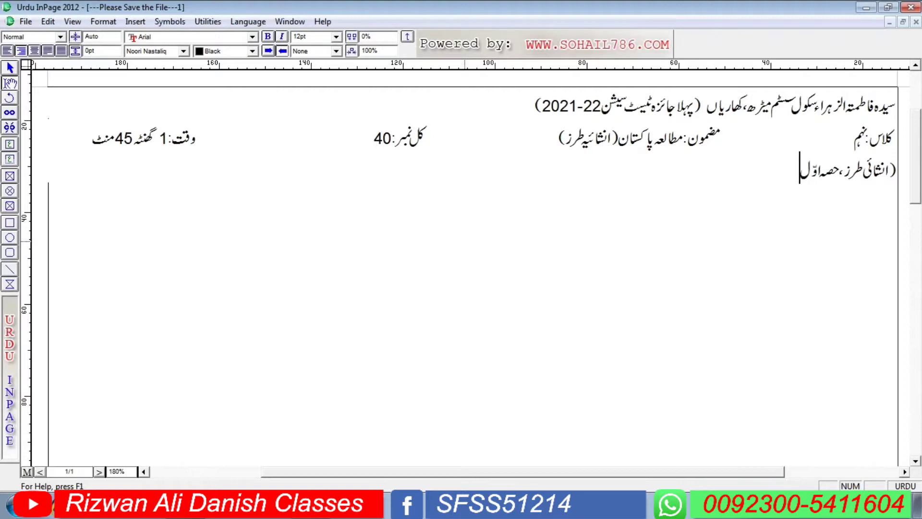
{"action": "type", "text": ")"}
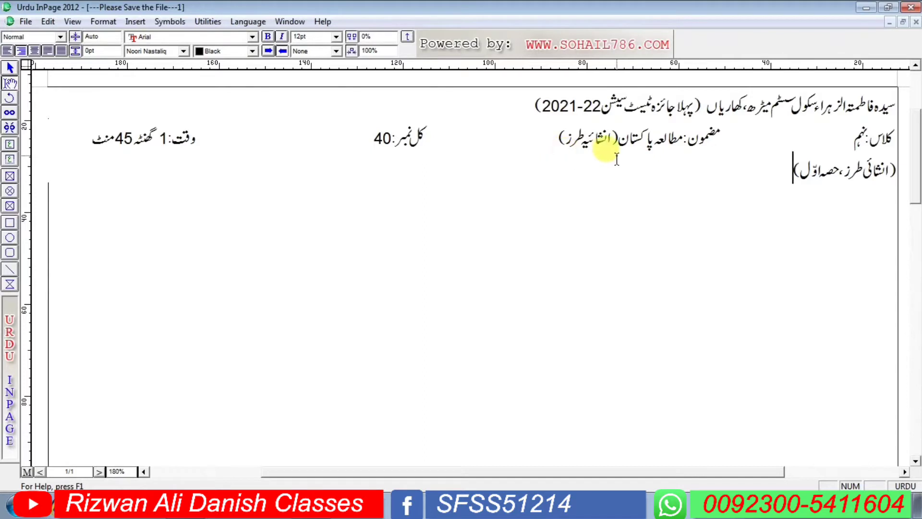
{"action": "left_click", "coordinate": [847, 168]}
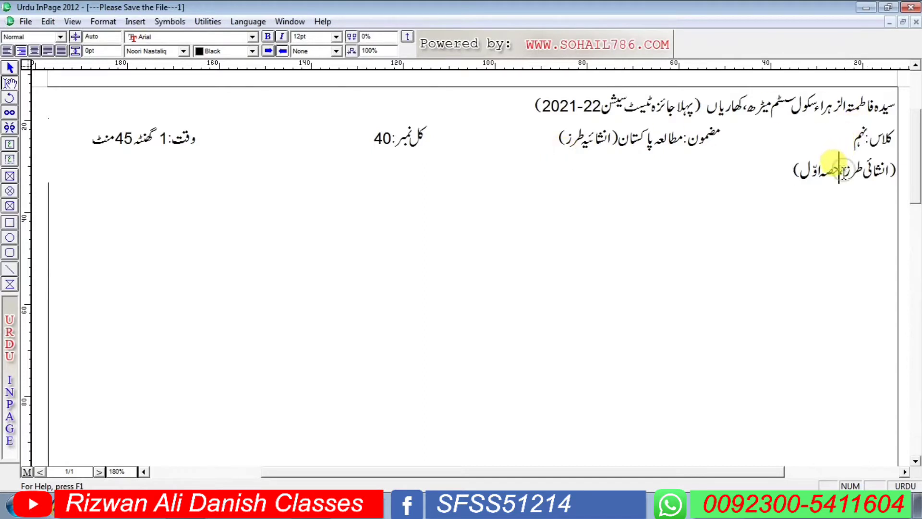
{"action": "key", "text": "Delete"}
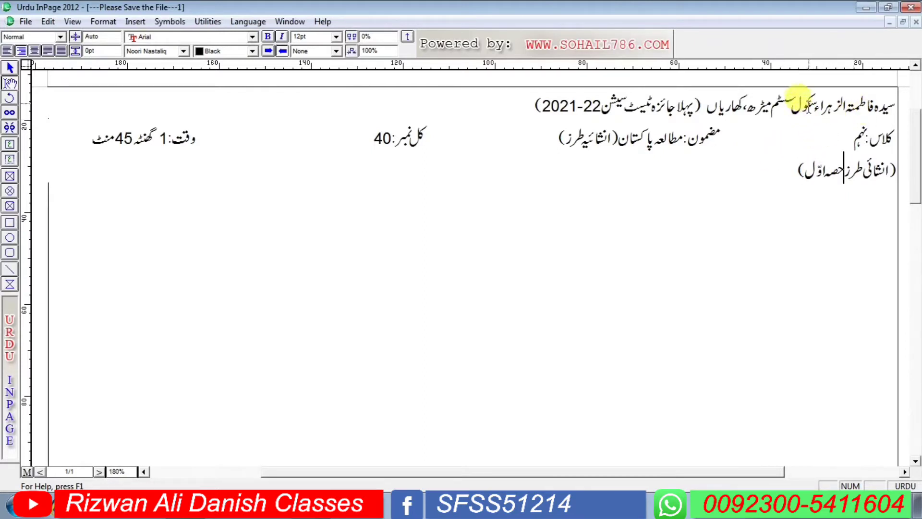
Make the title line bold and set its font size to 16 pt.
{"action": "left_click_drag", "start_coordinate": [812, 103], "coordinate": [798, 102]}
{"action": "triple_click", "coordinate": [805, 102]}
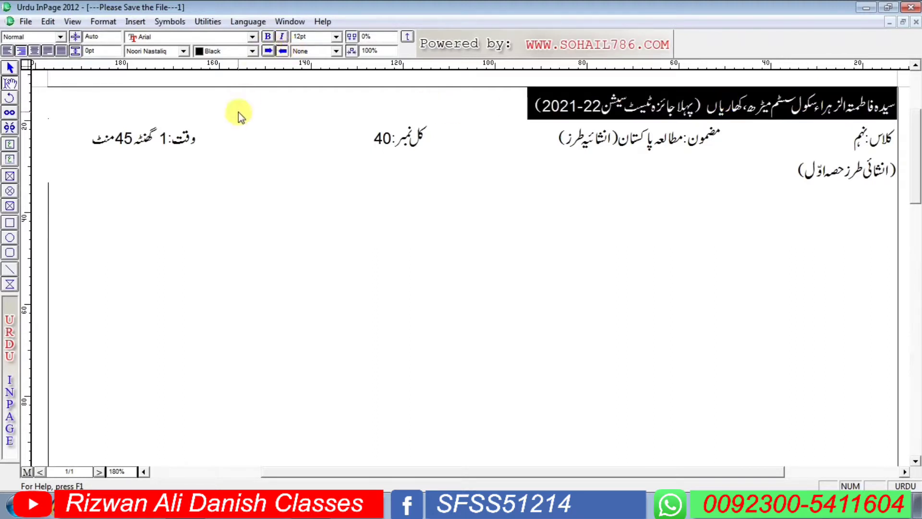
{"action": "left_click", "coordinate": [267, 36]}
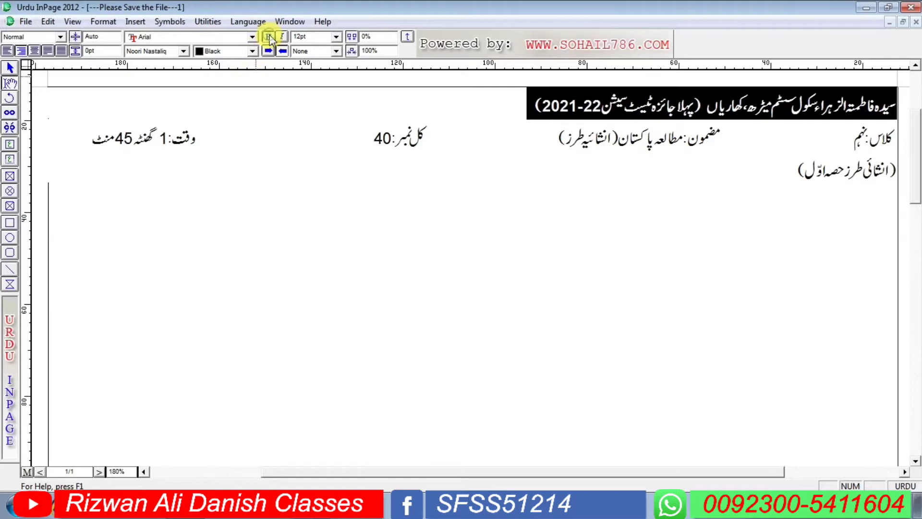
{"action": "left_click", "coordinate": [335, 38]}
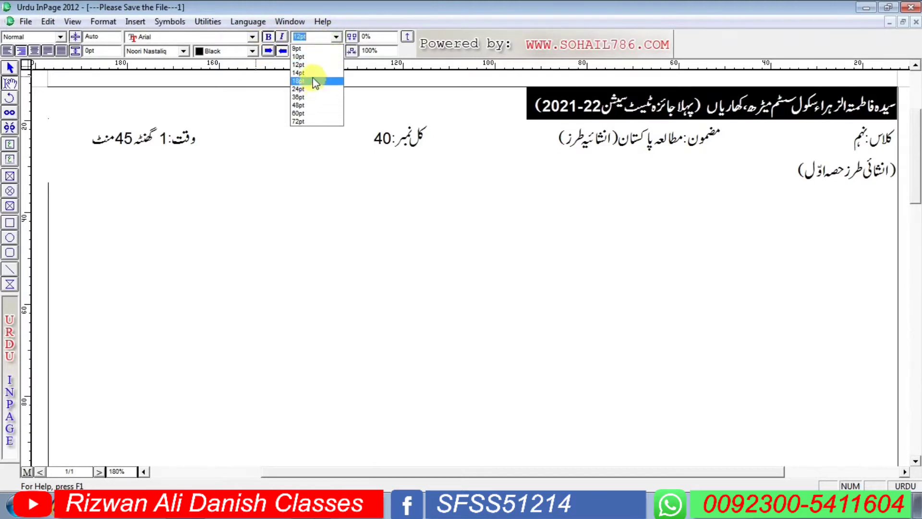
{"action": "left_click", "coordinate": [312, 74]}
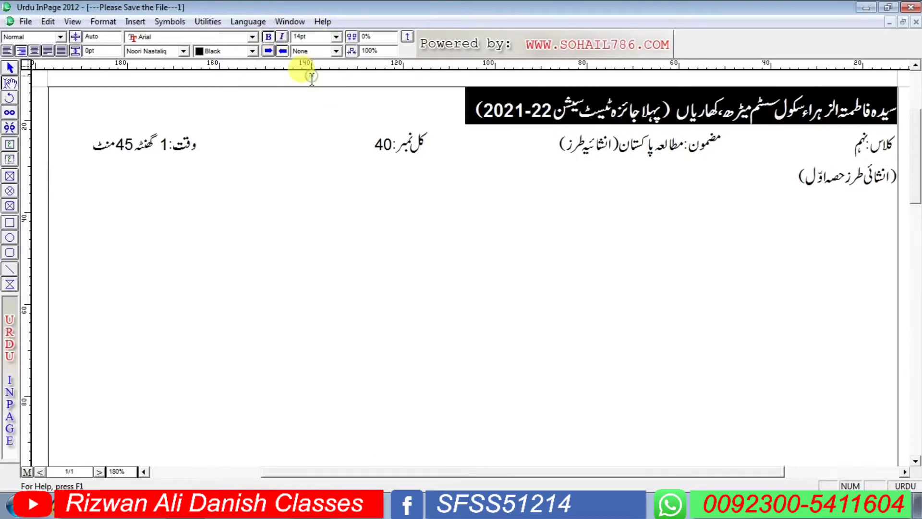
{"action": "double_click", "coordinate": [319, 37]}
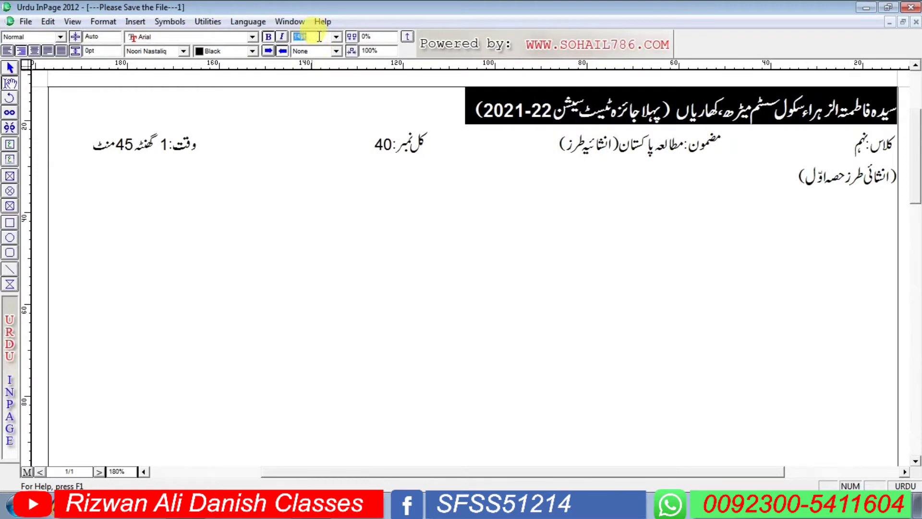
{"action": "type", "text": "16"}
{"action": "key", "text": "Return"}
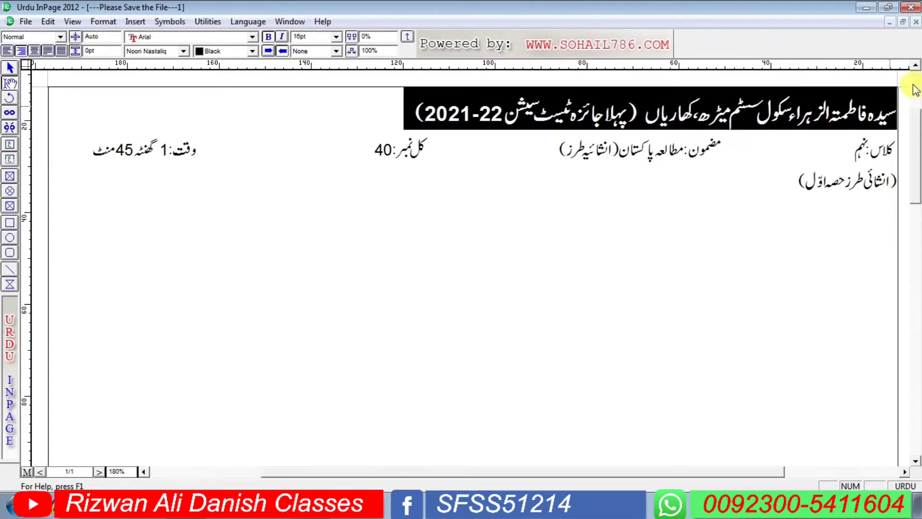
Set the font size of the title line and the class details line to 14 pt.
{"action": "left_click_drag", "start_coordinate": [888, 107], "coordinate": [102, 153]}
{"action": "left_click", "coordinate": [305, 37]}
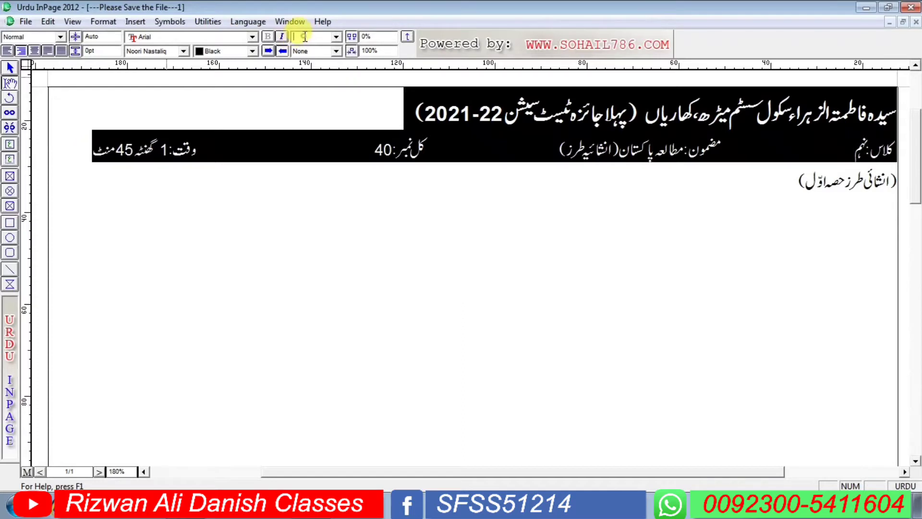
{"action": "type", "text": "14"}
{"action": "key", "text": "Return"}
Delete one surplus tab before and one after the total marks so the time entry fits on the second line.
{"action": "left_click", "coordinate": [417, 143]}
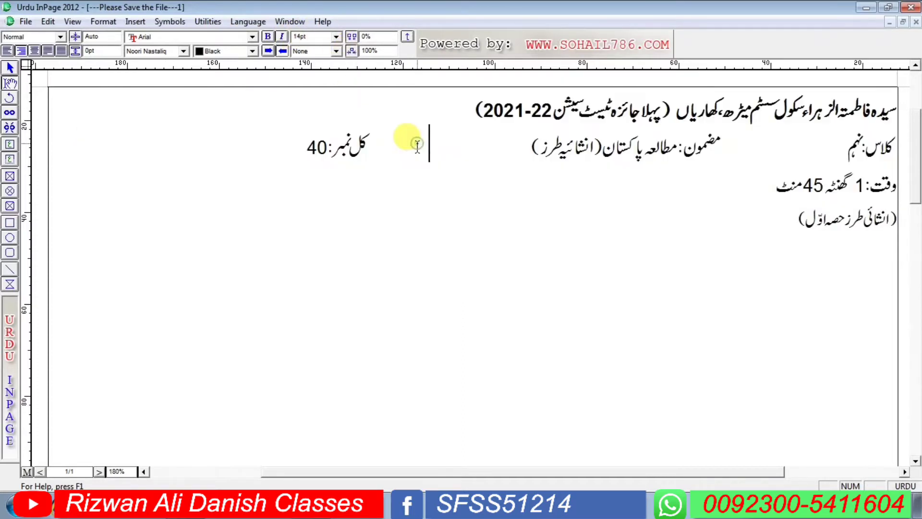
{"action": "key", "text": "Delete"}
{"action": "left_click", "coordinate": [301, 150]}
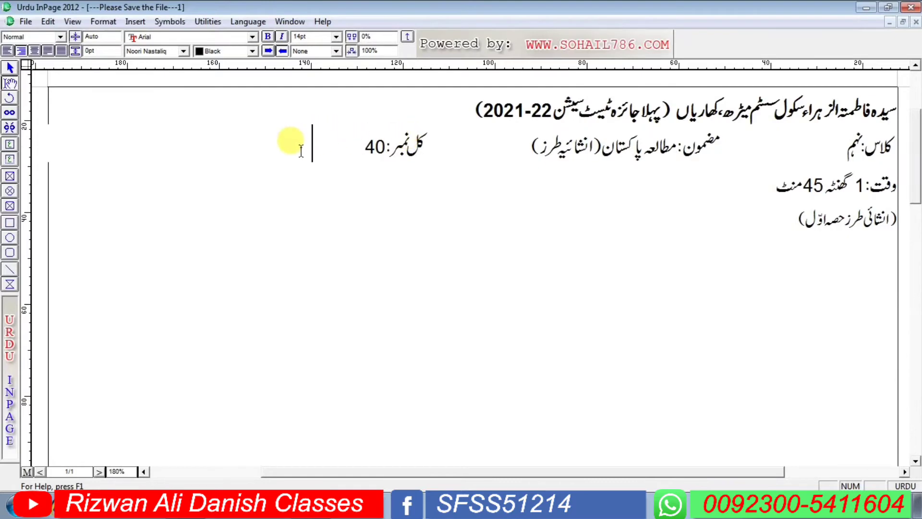
{"action": "key", "text": "Delete"}
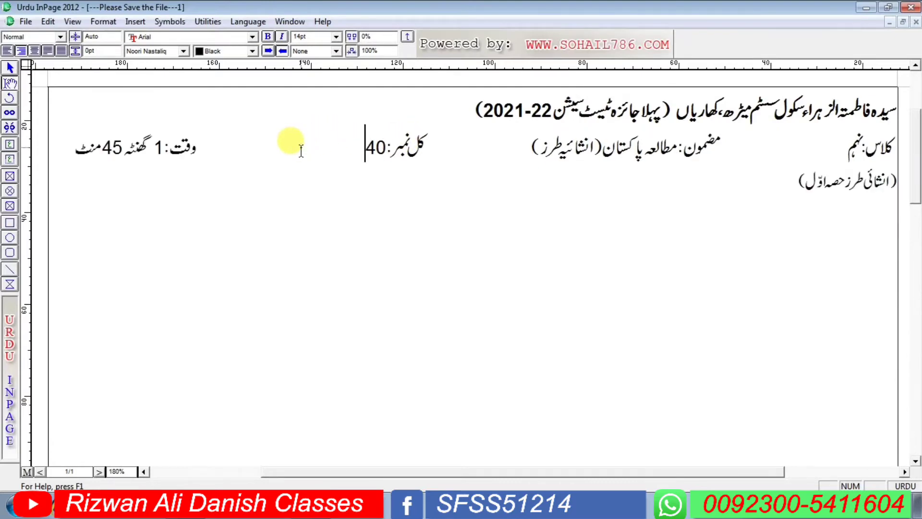
Delete one more tab between the total marks and the time entry on the class details line.
{"action": "key", "text": "Left"}
{"action": "key", "text": "Left"}
{"action": "key", "text": "BackSpace"}
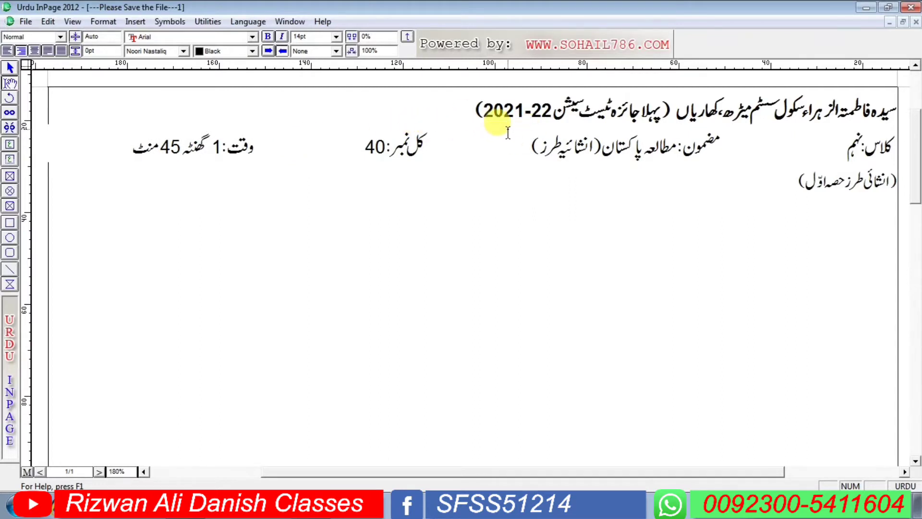
Make the class details line bold, and centre both it and the title line.
{"action": "triple_click", "coordinate": [488, 144]}
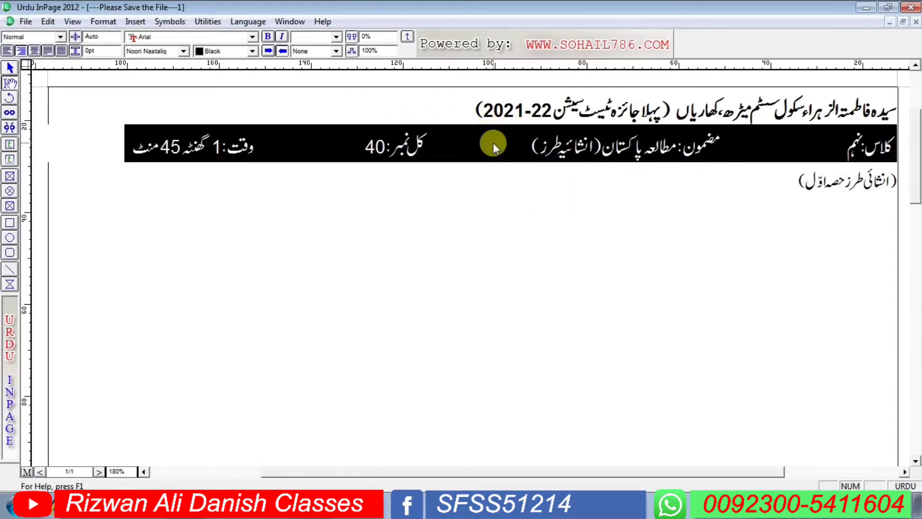
{"action": "left_click", "coordinate": [269, 37]}
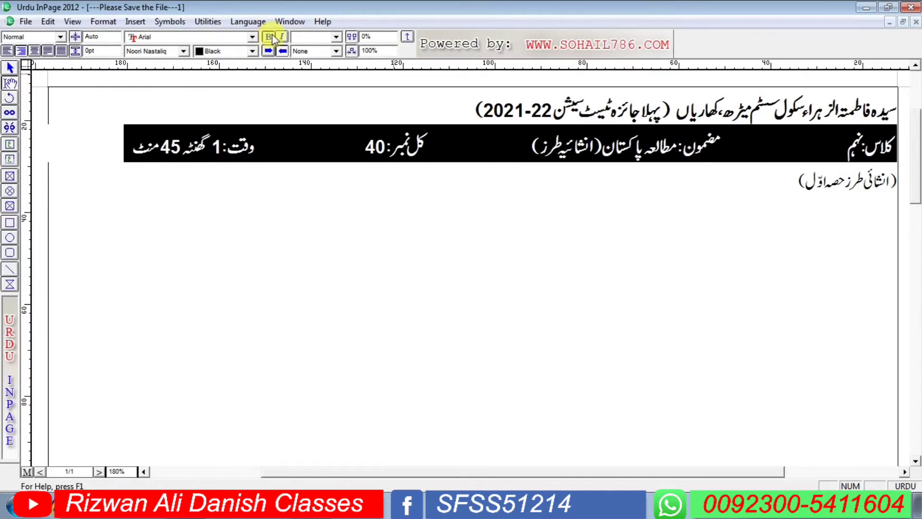
{"action": "left_click", "coordinate": [34, 52]}
{"action": "triple_click", "coordinate": [606, 111]}
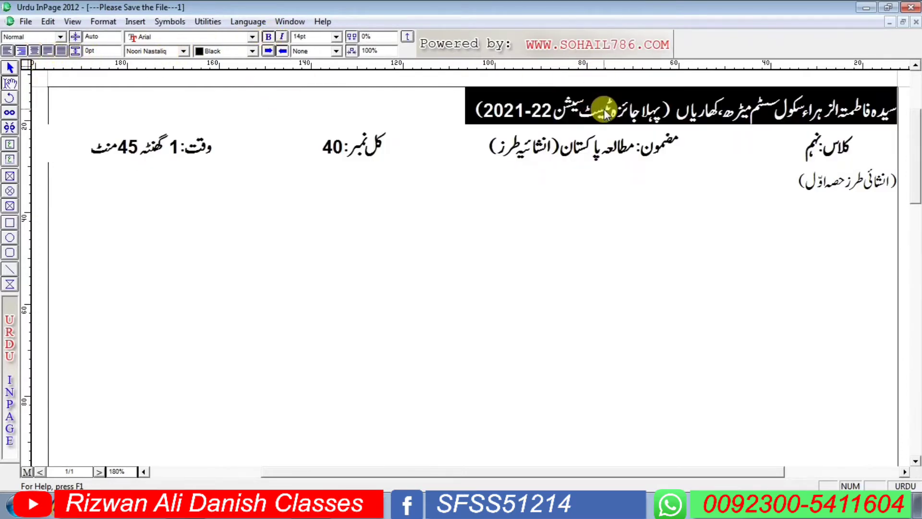
{"action": "left_click", "coordinate": [35, 51]}
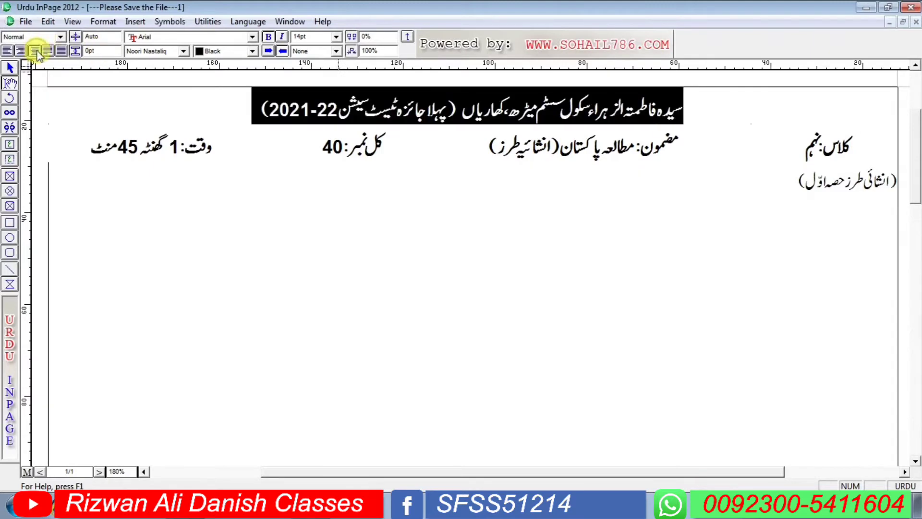
Centre the section heading on the third line and format it in bold Bombay Black.
{"action": "left_click", "coordinate": [851, 187]}
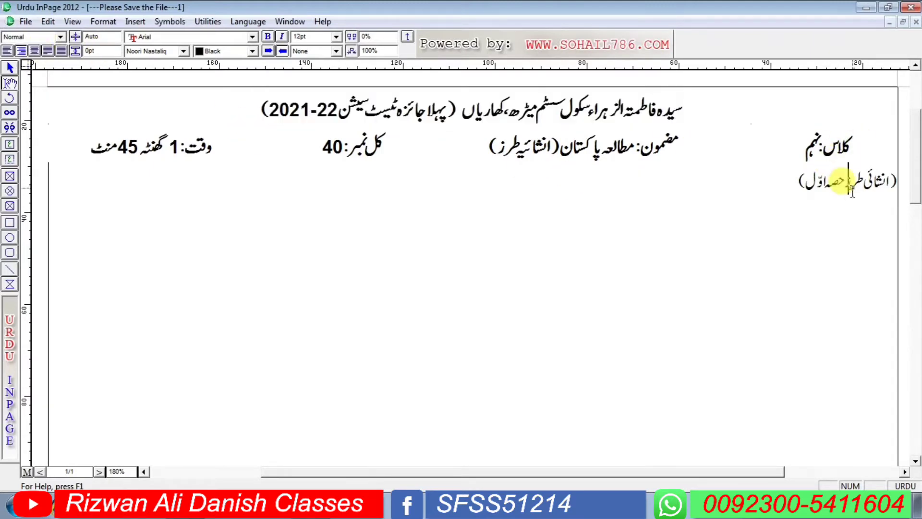
{"action": "triple_click", "coordinate": [851, 189]}
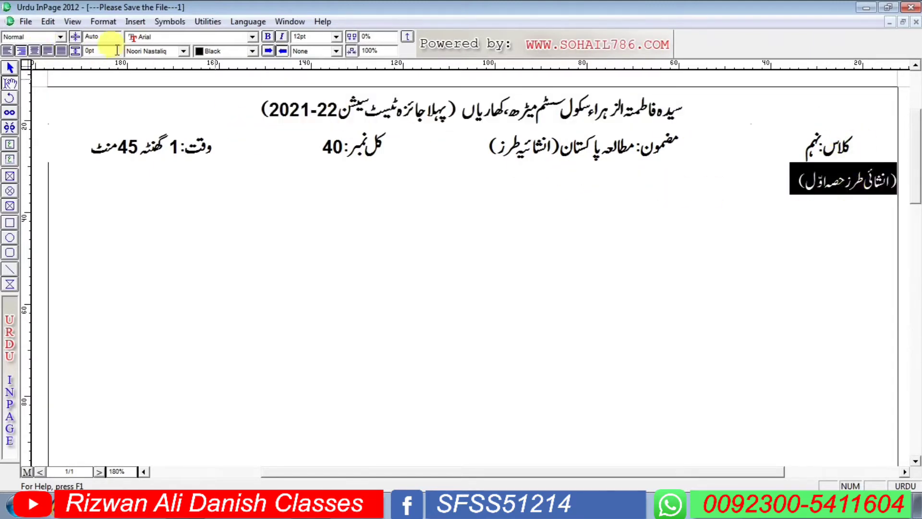
{"action": "left_click", "coordinate": [34, 51]}
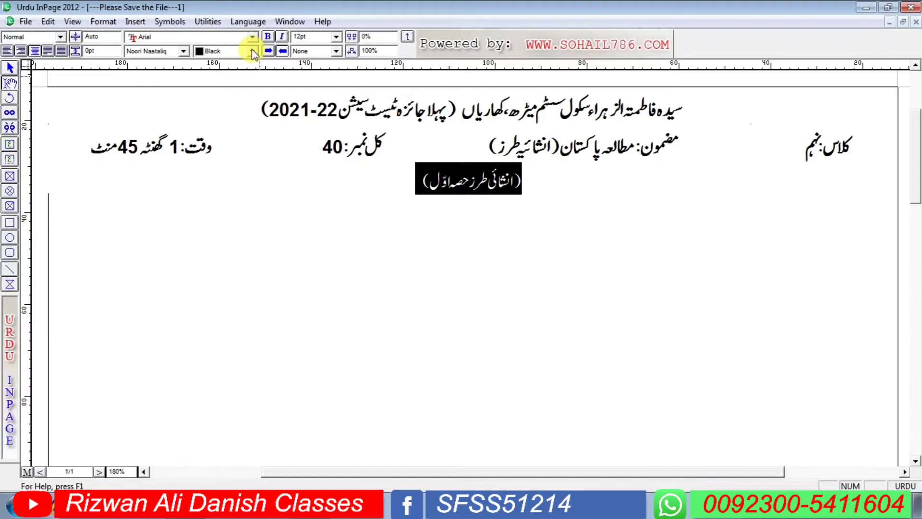
{"action": "left_click", "coordinate": [184, 51]}
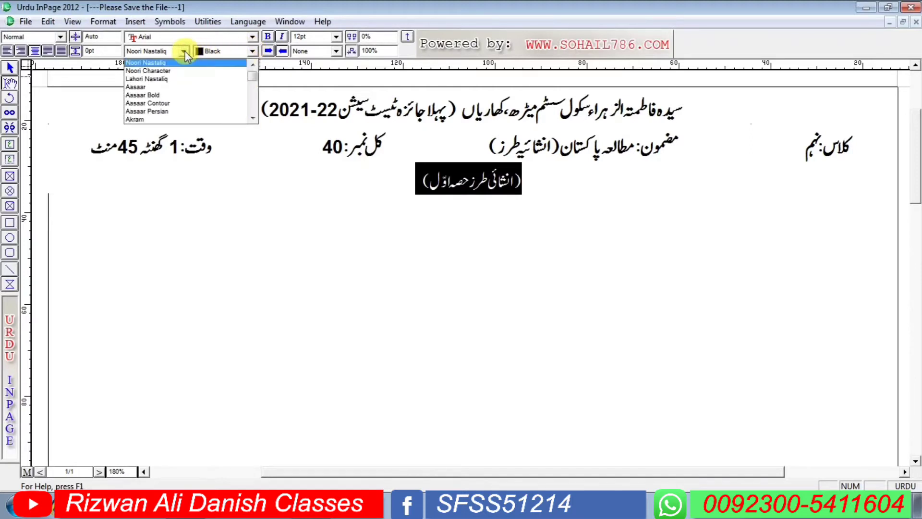
{"action": "key", "text": "b"}
{"action": "key", "text": "Return"}
{"action": "left_click", "coordinate": [185, 51]}
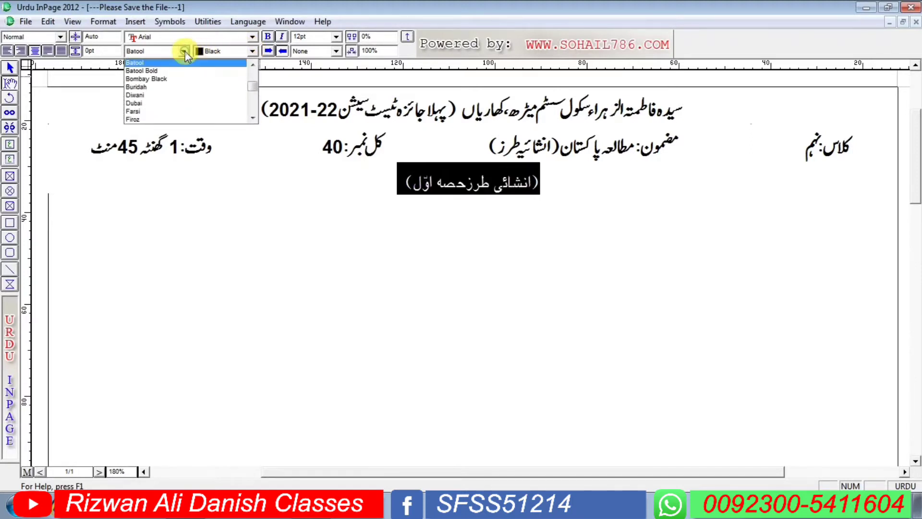
{"action": "left_click", "coordinate": [172, 78]}
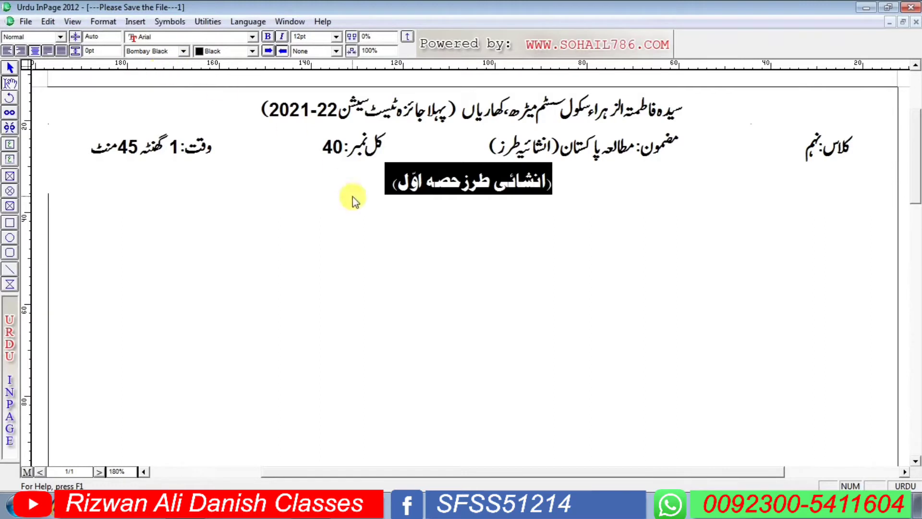
{"action": "left_click", "coordinate": [266, 39]}
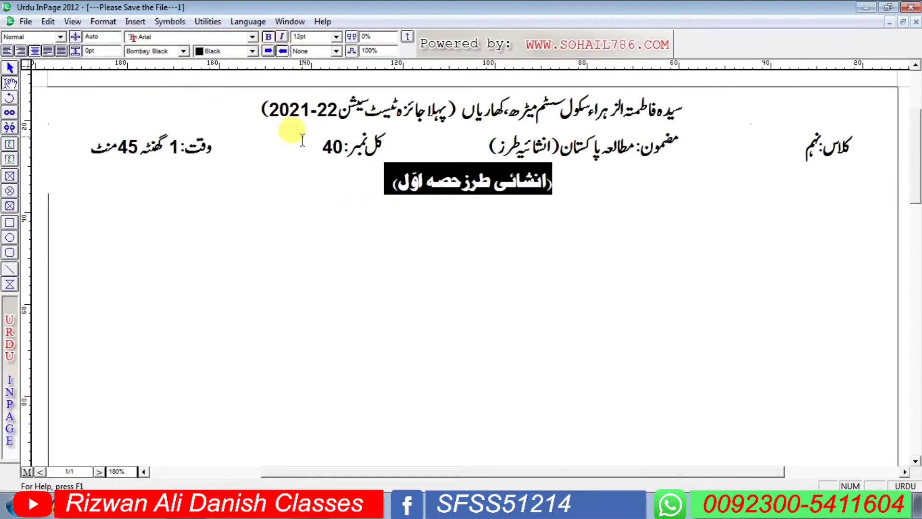
{"action": "left_click", "coordinate": [356, 179]}
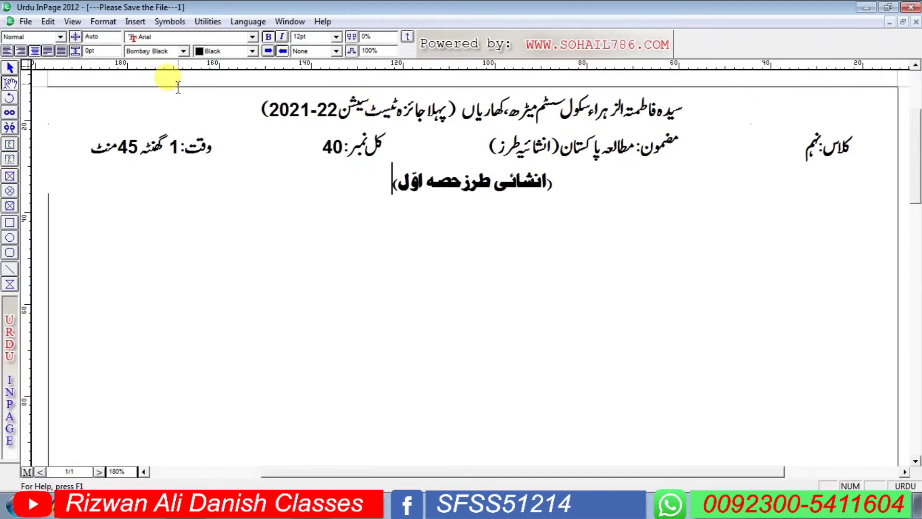
Draw a small picture frame in the page's upper-right corner beside the title and import "mono photo.jpg" from the Desktop into it.
{"action": "left_click", "coordinate": [11, 177]}
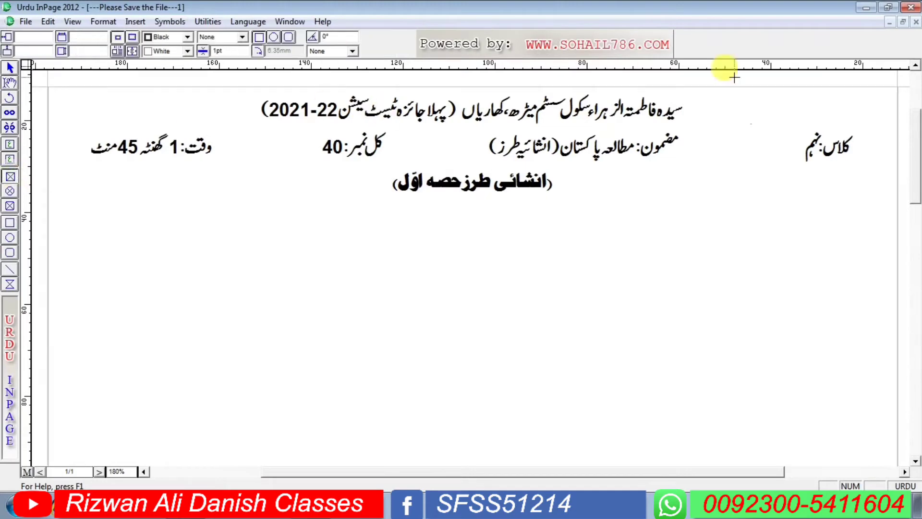
{"action": "left_click_drag", "start_coordinate": [862, 88], "coordinate": [897, 120]}
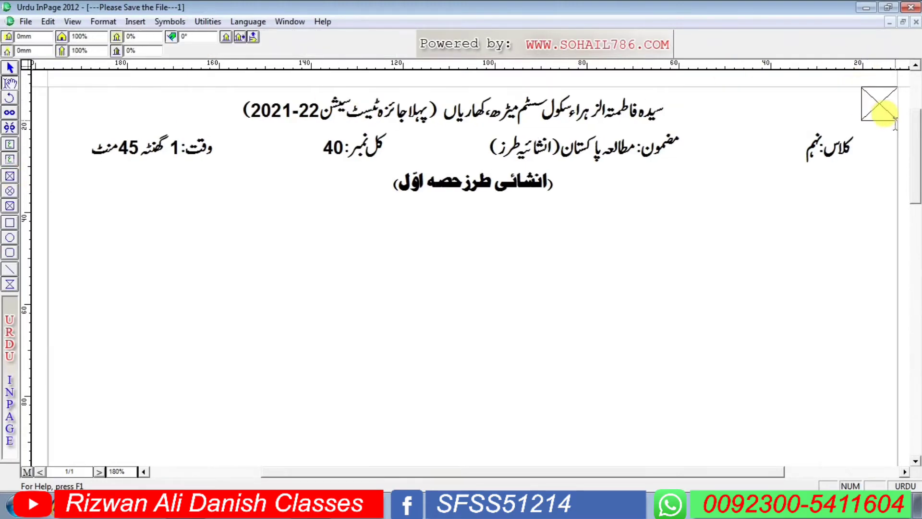
{"action": "right_click", "coordinate": [881, 98]}
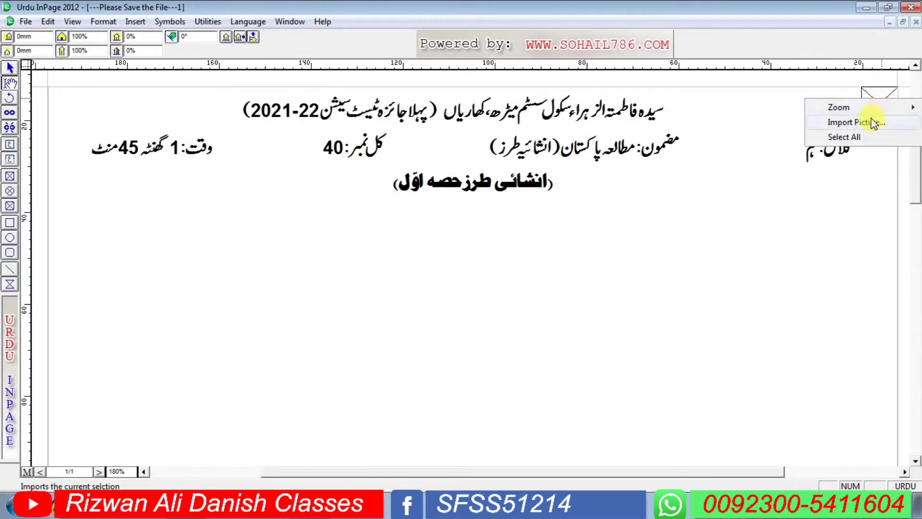
{"action": "left_click", "coordinate": [874, 118]}
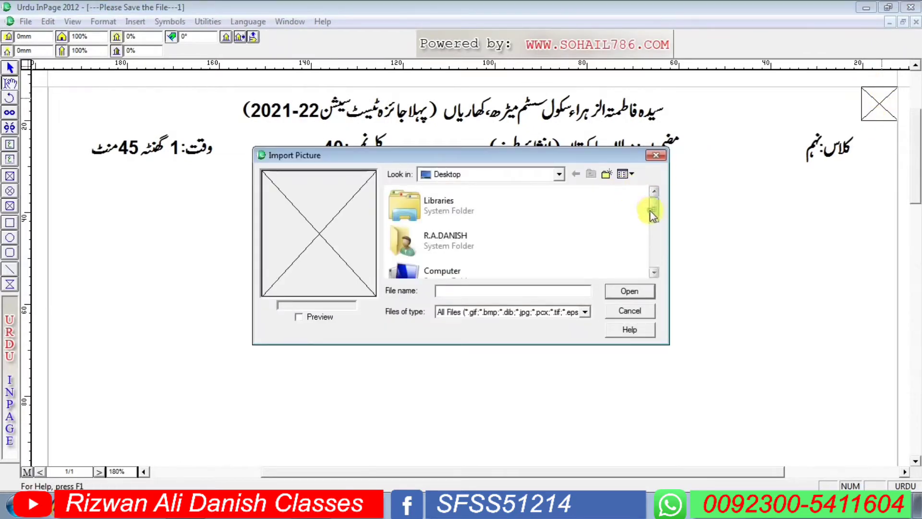
{"action": "left_click_drag", "start_coordinate": [653, 212], "coordinate": [654, 258]}
{"action": "double_click", "coordinate": [491, 235]}
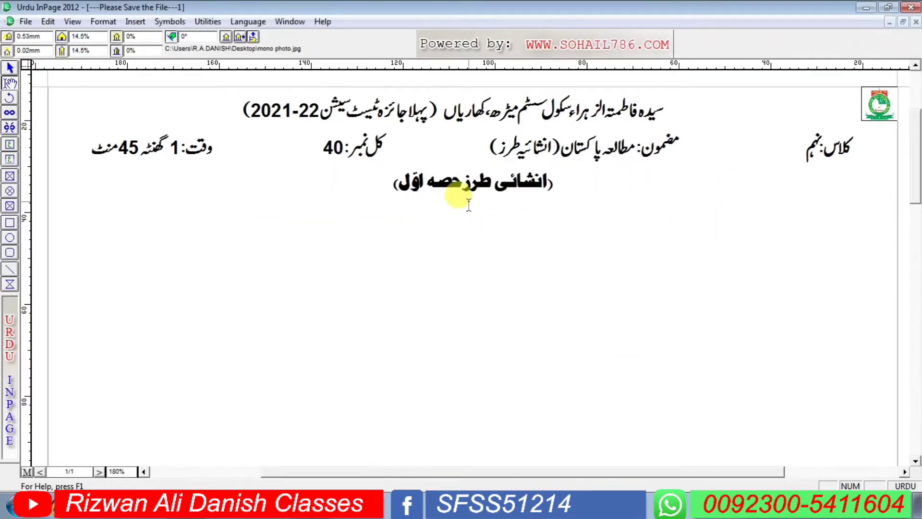
Start a new line below the section heading with justified alignment and the Noori Nastaliq font.
{"action": "left_click", "coordinate": [372, 193]}
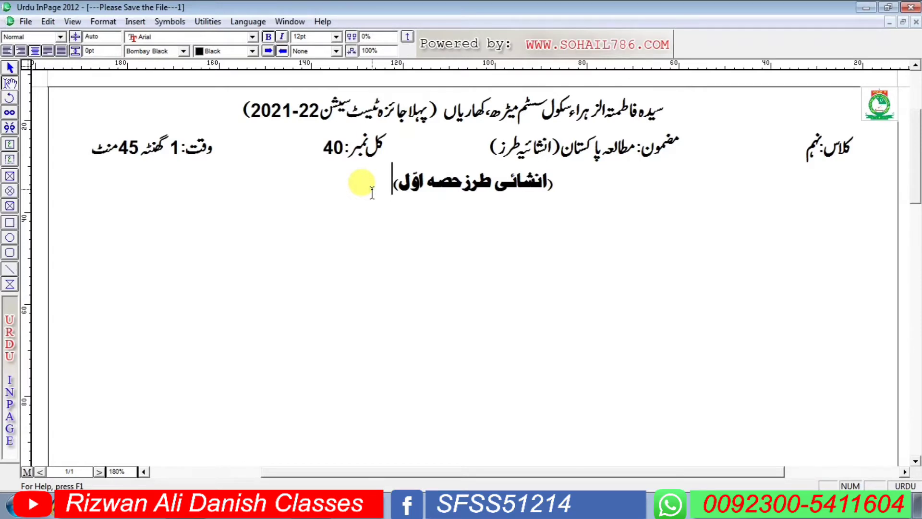
{"action": "key", "text": "Return"}
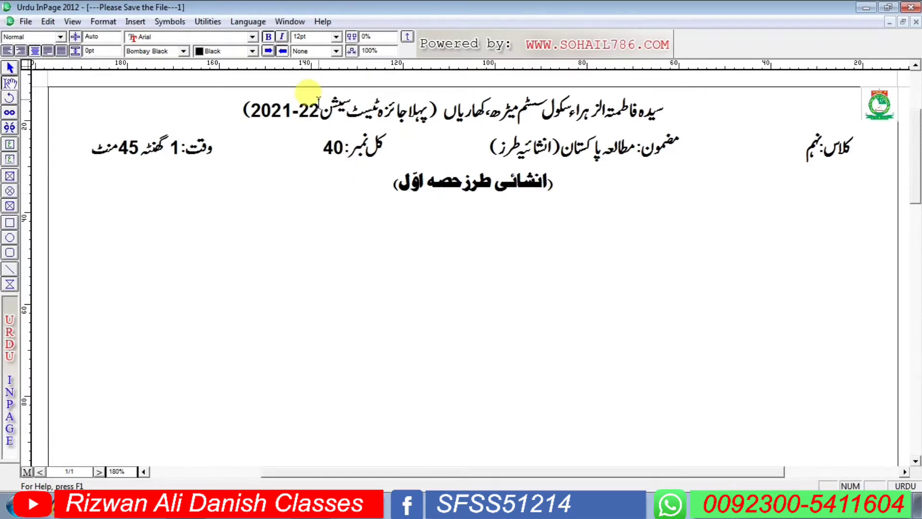
{"action": "left_click", "coordinate": [49, 51]}
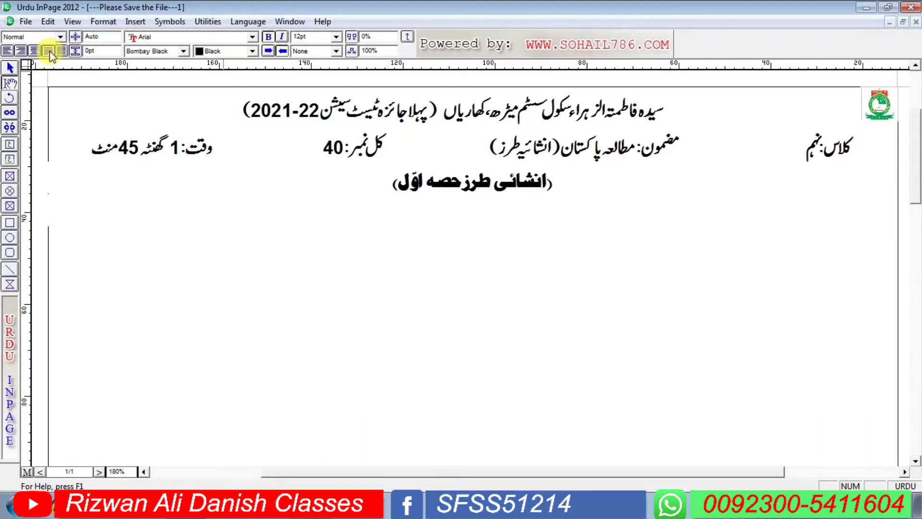
{"action": "left_click", "coordinate": [184, 51]}
{"action": "key", "text": "n"}
{"action": "left_click", "coordinate": [184, 51]}
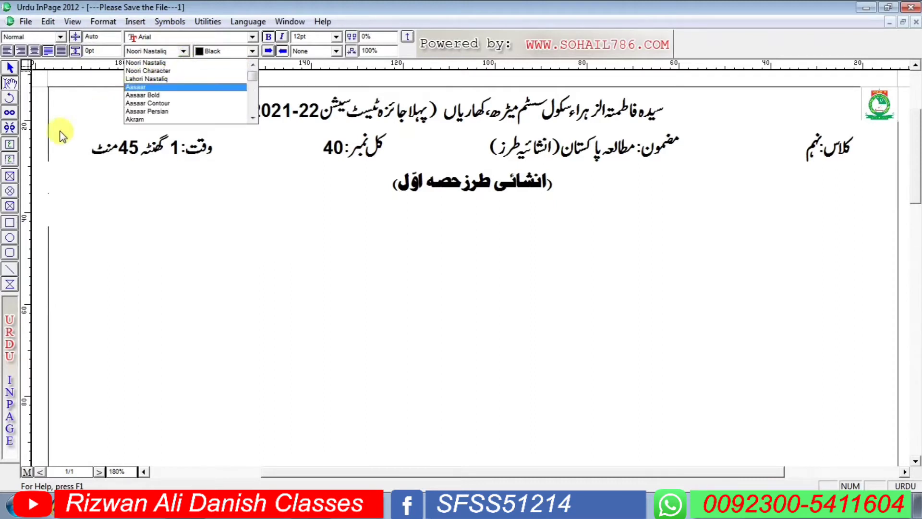
{"action": "left_click", "coordinate": [887, 216]}
{"action": "left_click", "coordinate": [887, 216]}
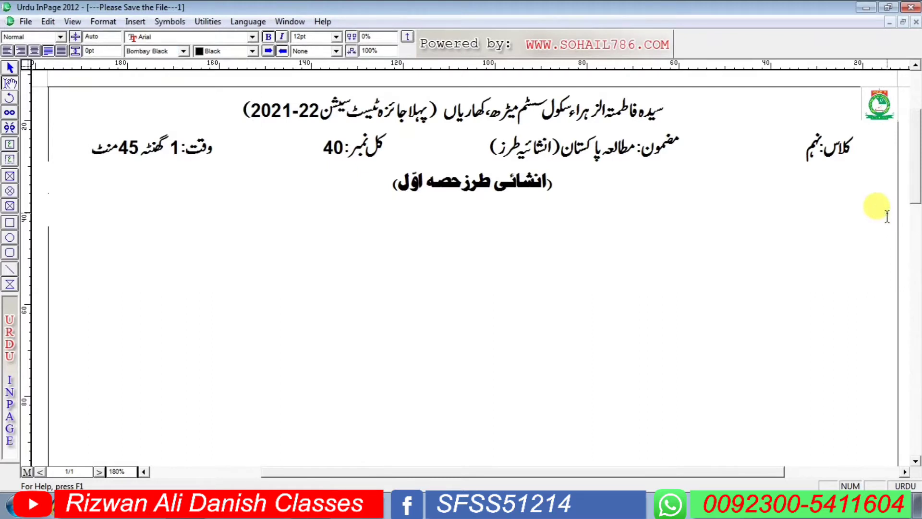
{"action": "left_click", "coordinate": [184, 51]}
{"action": "left_click", "coordinate": [186, 59]}
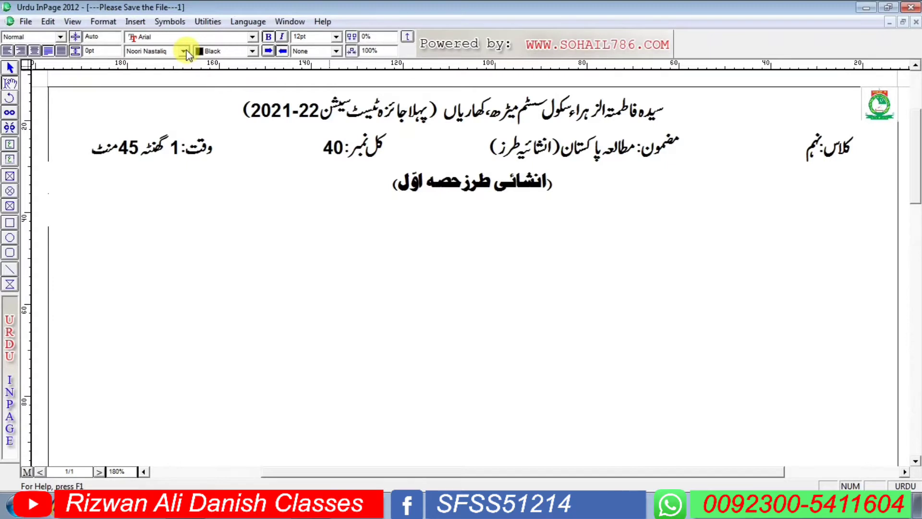
Write the question label "سوال نمبر 1:" on the new line, followed by a tab.
{"action": "type", "text": "swal n"}
{"action": "type", "text": "mbr"}
{"action": "type", "text": ":"}
{"action": "key", "text": "ctrl+space"}
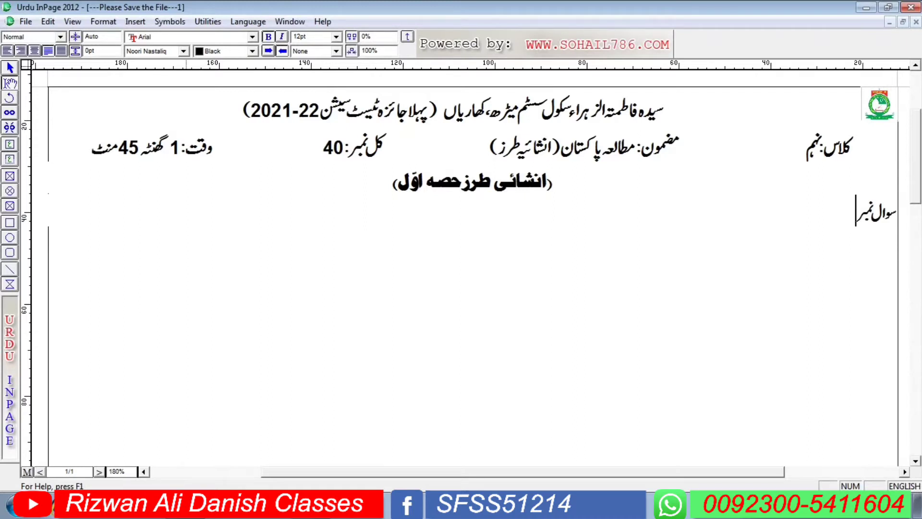
{"action": "type", "text": "1"}
{"action": "key", "text": "BackSpace"}
{"action": "type", "text": ":"}
{"action": "key", "text": "Escape"}
{"action": "key", "text": "Tab"}
Continue the question 1 line with "کوئی سے چھے (6)", keeping the digit 6 inside the brackets.
{"action": "type", "text": "کوئی"}
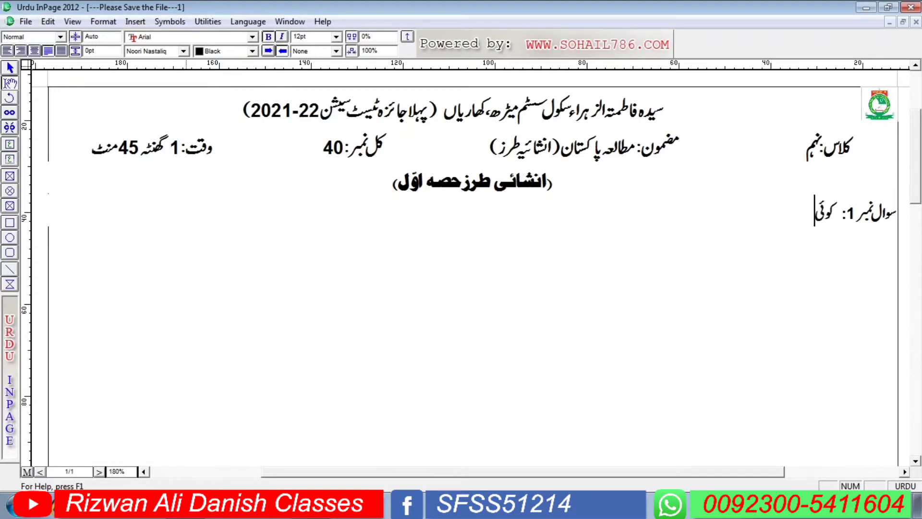
{"action": "type", "text": " سے چھ("}
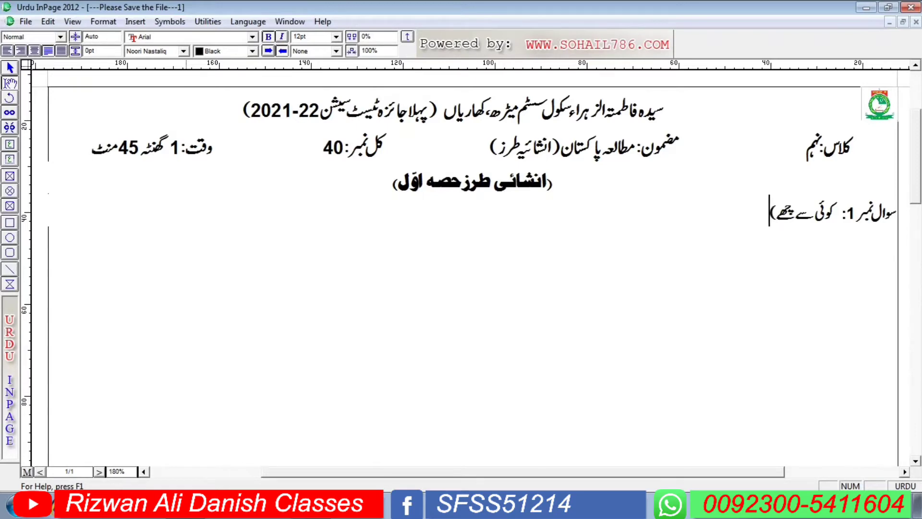
{"action": "key", "text": "BackSpace"}
{"action": "key", "text": "ctrl+space"}
{"action": "type", "text": "()"}
{"action": "type", "text": "6"}
{"action": "key", "text": "ctrl+space"}
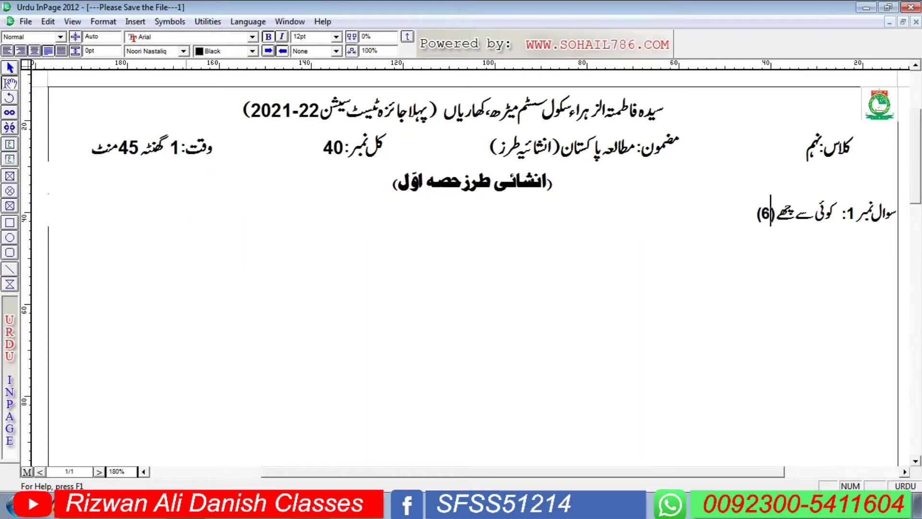
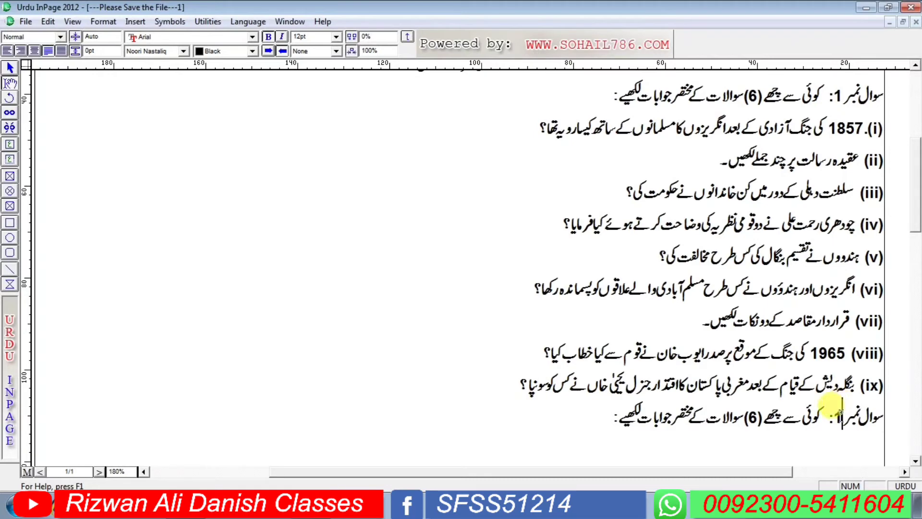
Change the question number in the repeated heading below item (ix) to 2 and start a new line after that heading.
{"action": "double_click", "coordinate": [838, 416]}
{"action": "key", "text": "ctrl+space"}
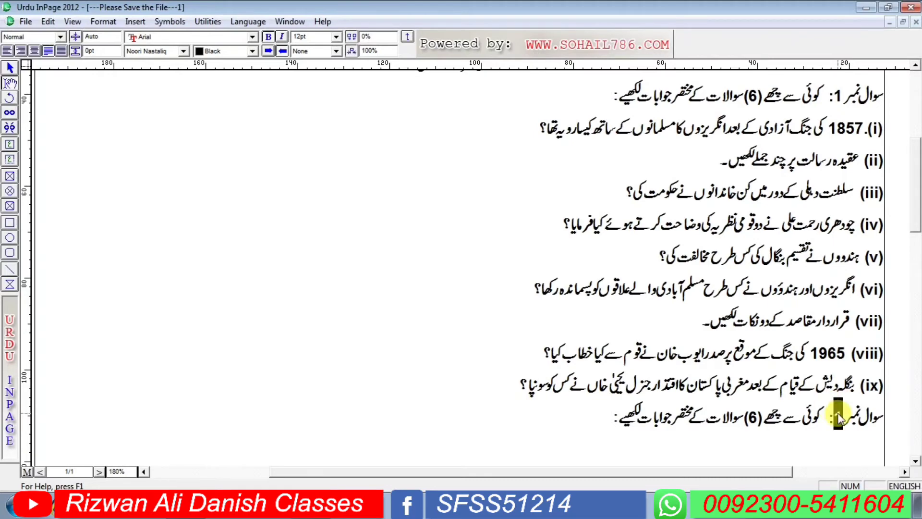
{"action": "type", "text": "2"}
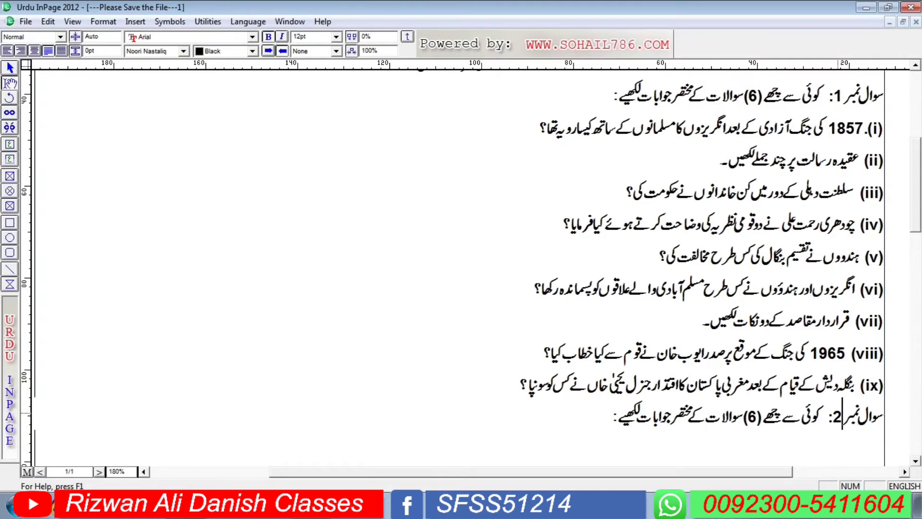
{"action": "left_click", "coordinate": [610, 422]}
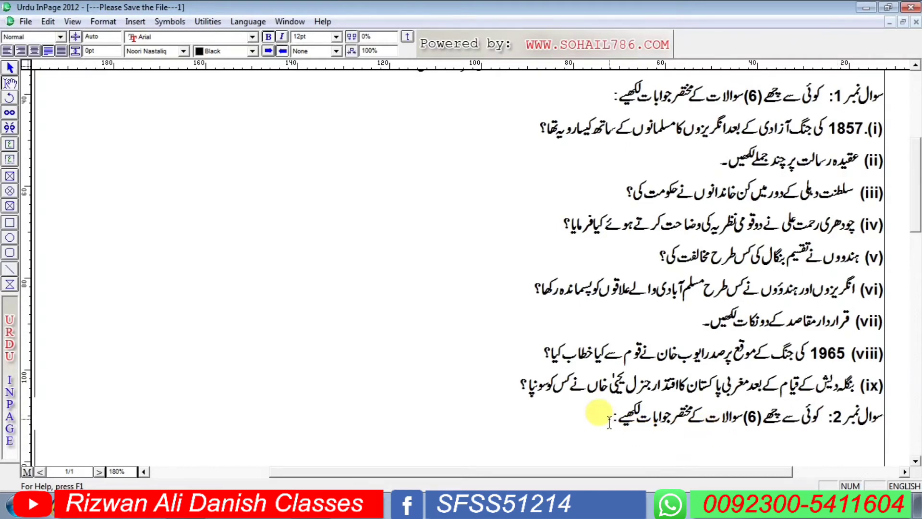
{"action": "key", "text": "Return"}
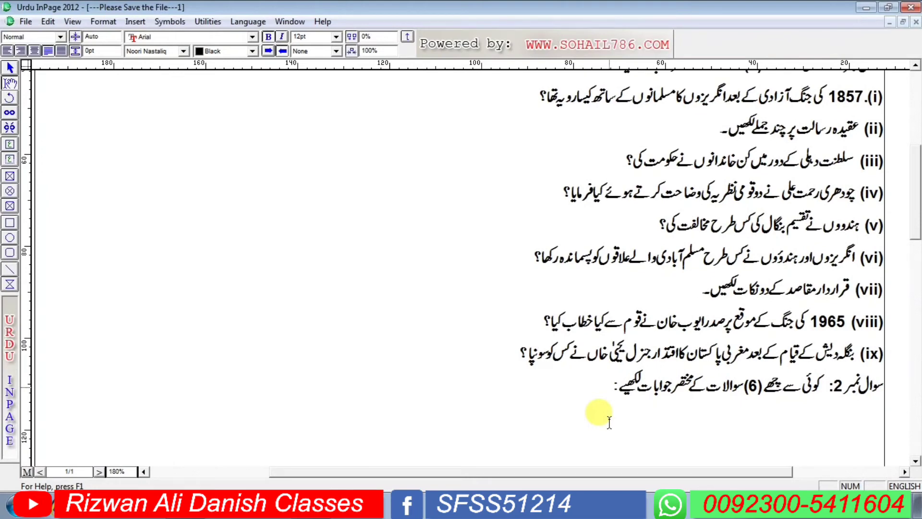
Remove the stray full stop after the numeral (i) in the first question of the question 1 list.
{"action": "double_click", "coordinate": [884, 97]}
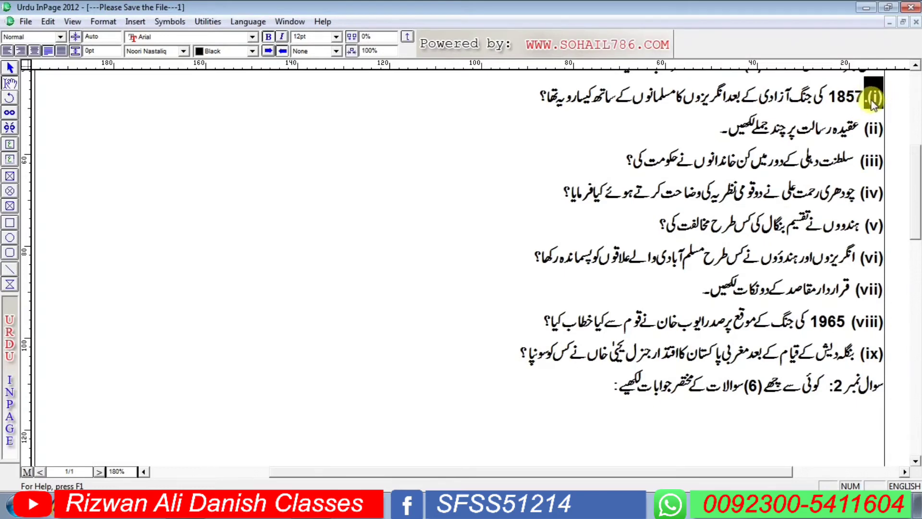
{"action": "left_click", "coordinate": [867, 99]}
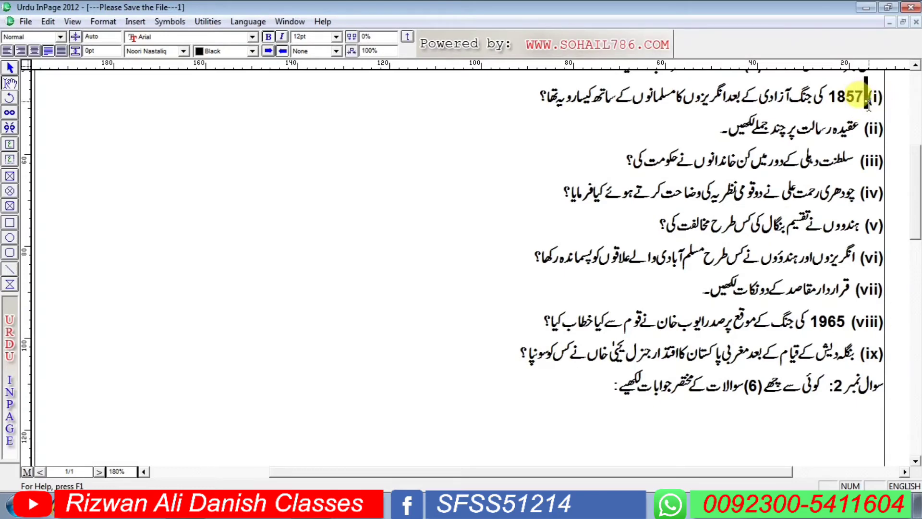
{"action": "key", "text": "Delete"}
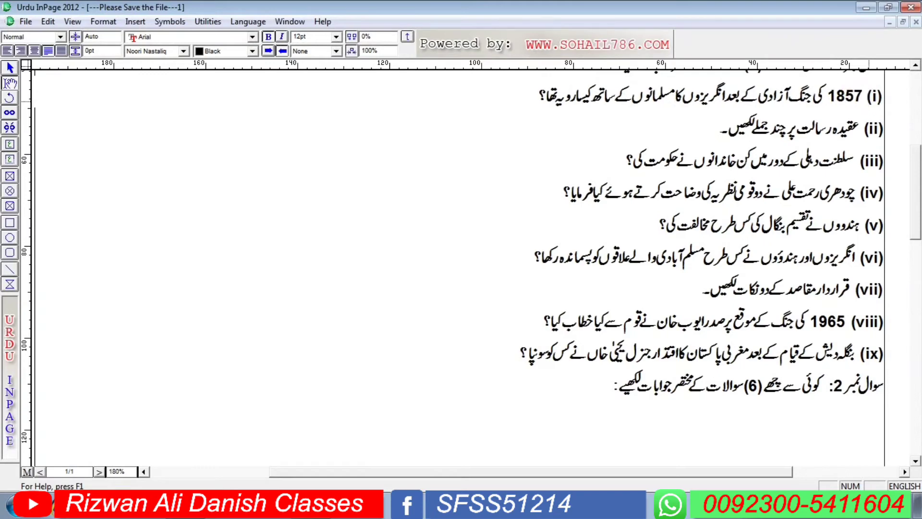
Copy items (i) to (ix) of question 1 and paste them below the question 2 heading.
{"action": "left_click_drag", "start_coordinate": [867, 96], "coordinate": [879, 134]}
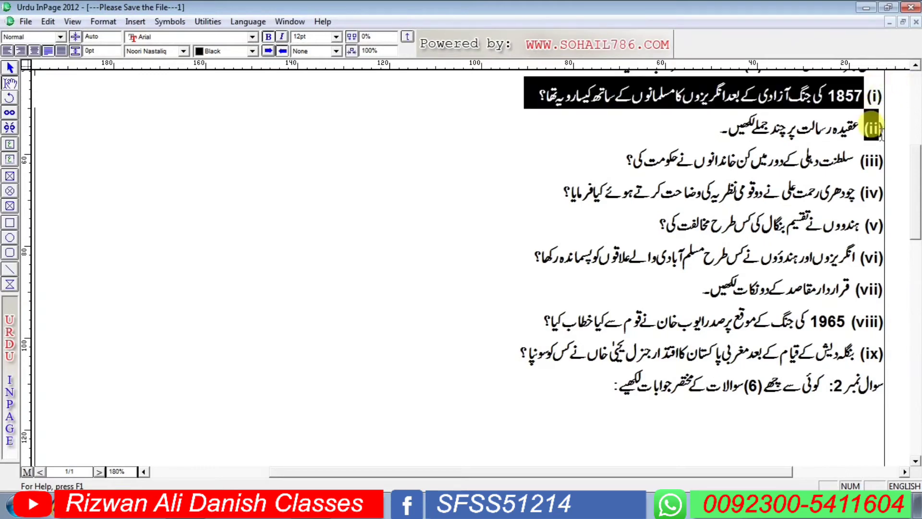
{"action": "triple_click", "coordinate": [877, 98]}
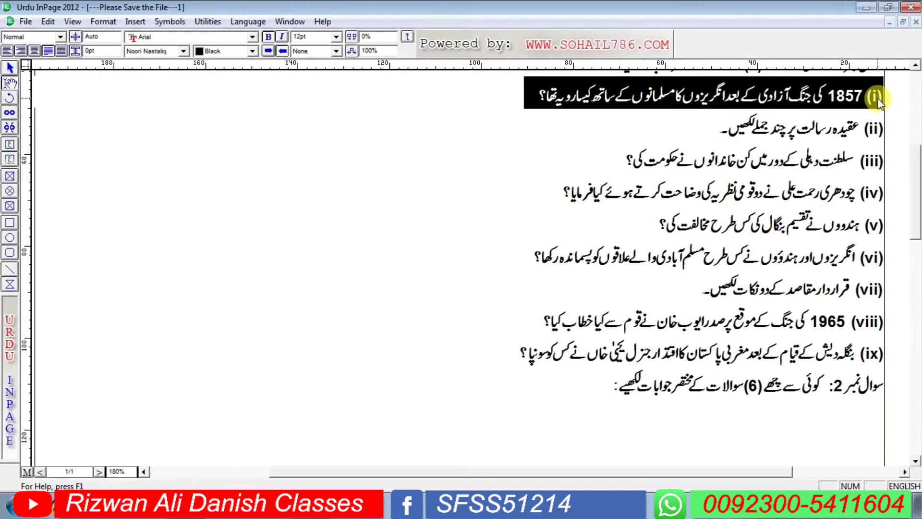
{"action": "key", "text": "shift+Down"}
{"action": "key", "text": "shift+Down"}
{"action": "key", "text": "shift+Down"}
{"action": "key", "text": "shift+Down"}
{"action": "key", "text": "shift+Down"}
{"action": "key", "text": "shift+Down"}
{"action": "key", "text": "shift+Down"}
{"action": "key", "text": "shift+Down"}
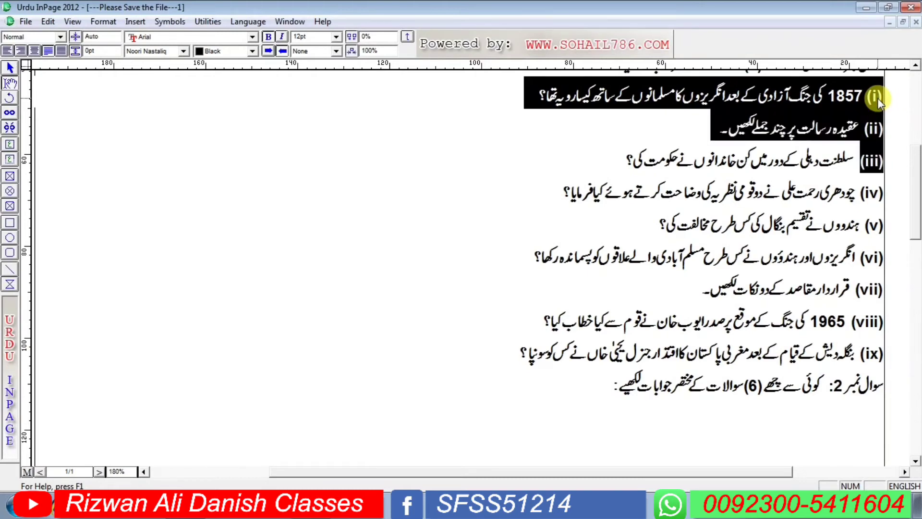
{"action": "key", "text": "shift+Up"}
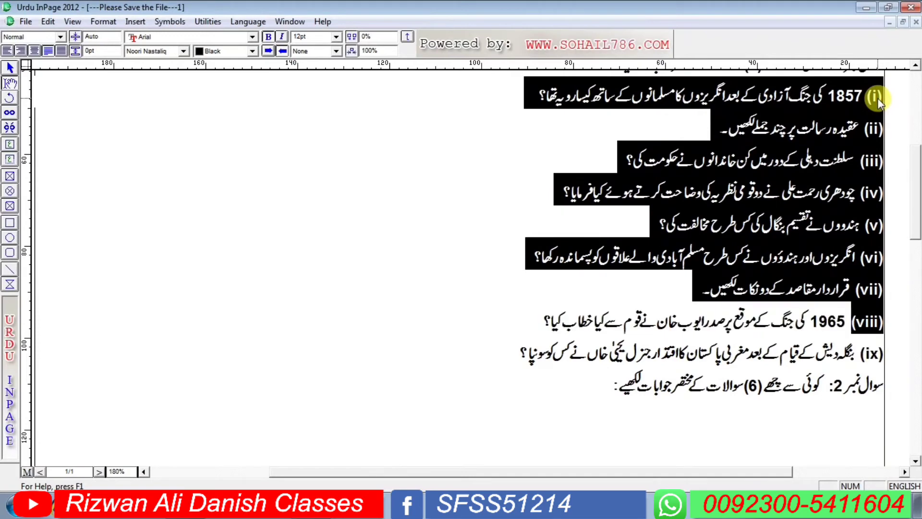
{"action": "key", "text": "shift+Down"}
{"action": "key", "text": "shift+Left"}
{"action": "key", "text": "shift+Left"}
{"action": "key", "text": "shift+Left"}
{"action": "key", "text": "shift+Left"}
{"action": "key", "text": "shift+Left"}
{"action": "key", "text": "shift+Left"}
{"action": "key", "text": "shift+Left"}
{"action": "key", "text": "shift+Left"}
{"action": "key", "text": "shift+Left"}
{"action": "key", "text": "shift+Left"}
{"action": "key", "text": "shift+Left"}
{"action": "key", "text": "shift+Left"}
{"action": "key", "text": "shift+Left"}
{"action": "key", "text": "shift+Left"}
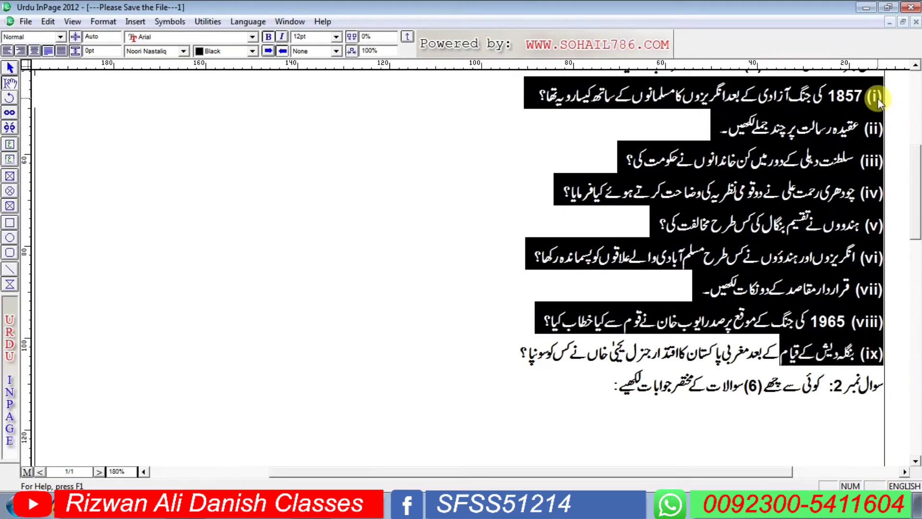
{"action": "key", "text": "shift+Left"}
{"action": "key", "text": "shift+Left"}
{"action": "key", "text": "shift+Left"}
{"action": "key", "text": "shift+Left"}
{"action": "key", "text": "shift+Left"}
{"action": "key", "text": "shift+Left"}
{"action": "key", "text": "shift+Left"}
{"action": "key", "text": "shift+Left"}
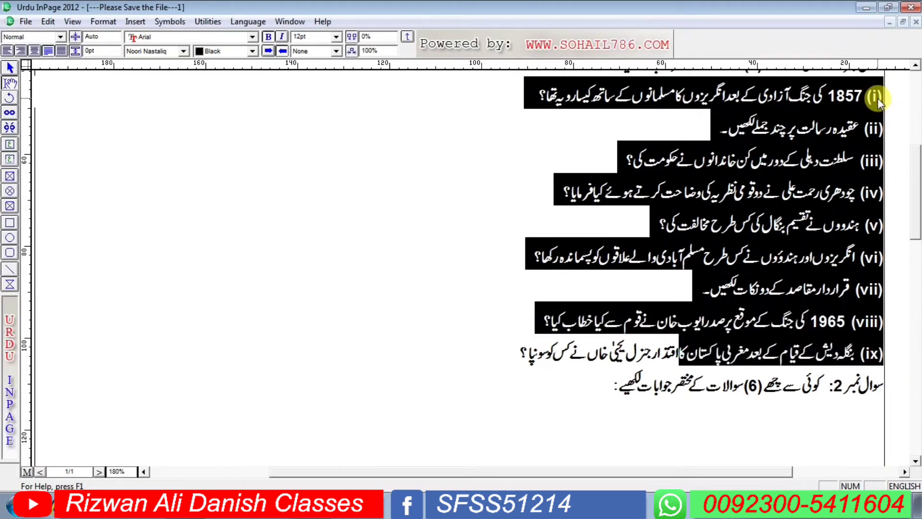
{"action": "key", "text": "shift+Left"}
{"action": "key", "text": "shift+Left"}
{"action": "key", "text": "shift+Left"}
{"action": "key", "text": "shift+Left"}
{"action": "key", "text": "shift+Left"}
{"action": "key", "text": "ctrl+c"}
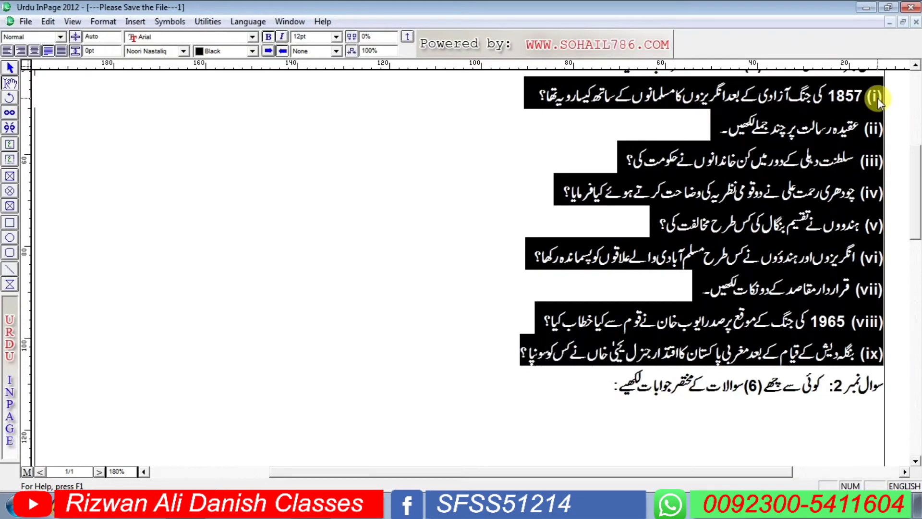
{"action": "left_click", "coordinate": [847, 403]}
{"action": "key", "text": "ctrl+v"}
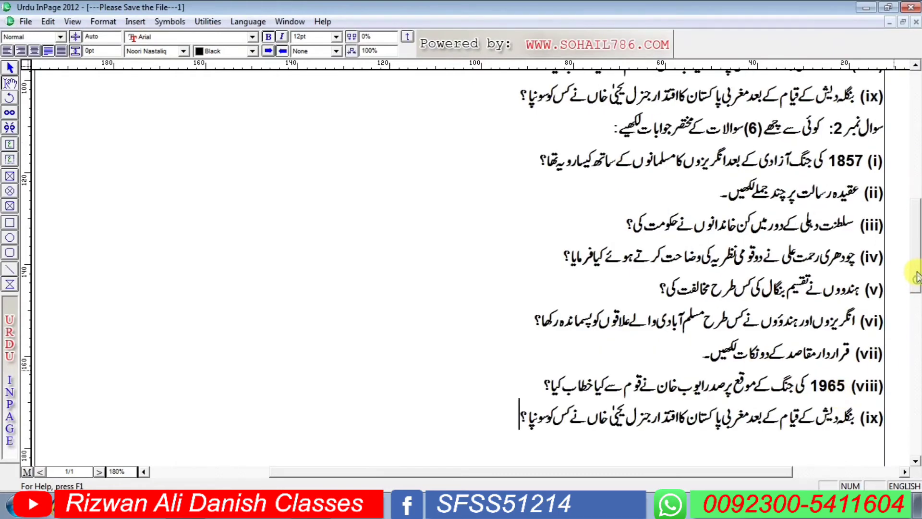
Delete the question text of items (i) to (iii) under question 2, keeping their numerals.
{"action": "scroll", "coordinate": [917, 271], "scroll_direction": "up", "scroll_amount": 2}
{"action": "left_click_drag", "start_coordinate": [917, 271], "coordinate": [918, 252]}
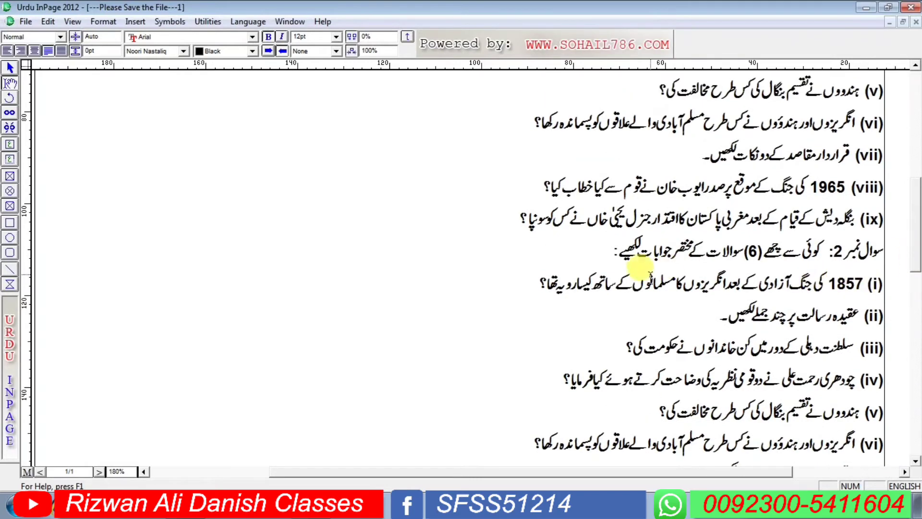
{"action": "left_click_drag", "start_coordinate": [532, 281], "coordinate": [833, 271]}
{"action": "key", "text": "Delete"}
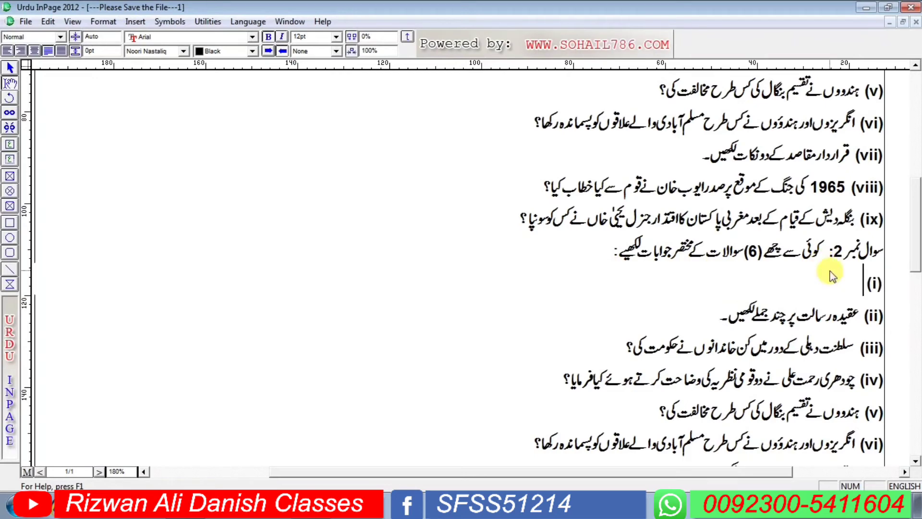
{"action": "left_click_drag", "start_coordinate": [716, 318], "coordinate": [850, 323]}
{"action": "key", "text": "Delete"}
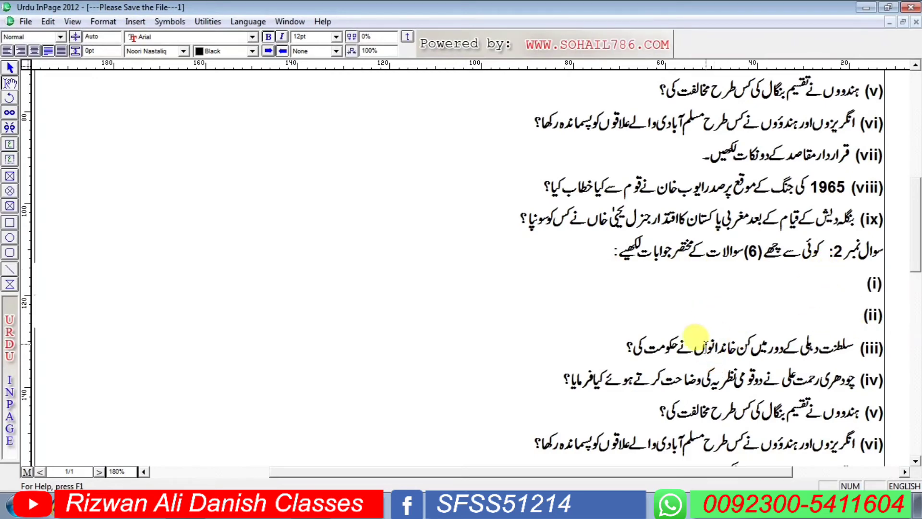
{"action": "left_click_drag", "start_coordinate": [625, 342], "coordinate": [844, 356]}
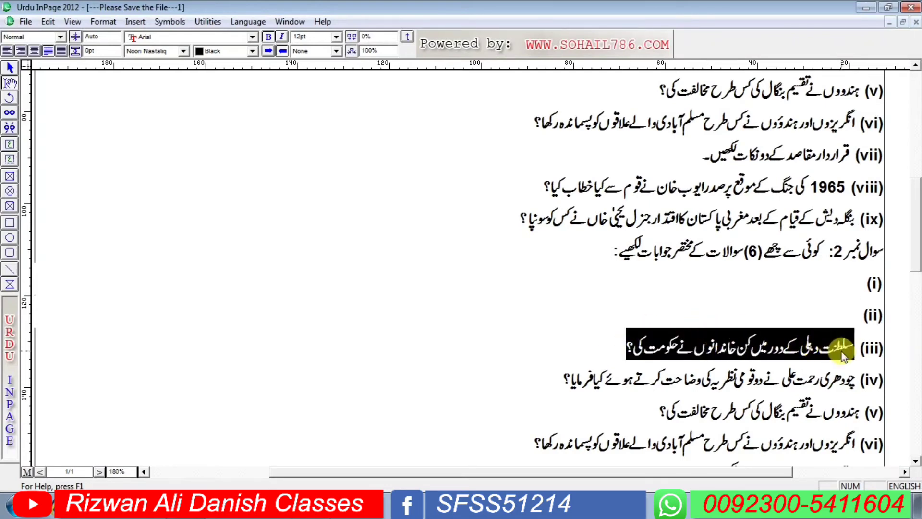
{"action": "key", "text": "Delete"}
Delete the question text of items (iv) to (vi) under question 2, keeping their numerals.
{"action": "left_click_drag", "start_coordinate": [560, 380], "coordinate": [852, 389]}
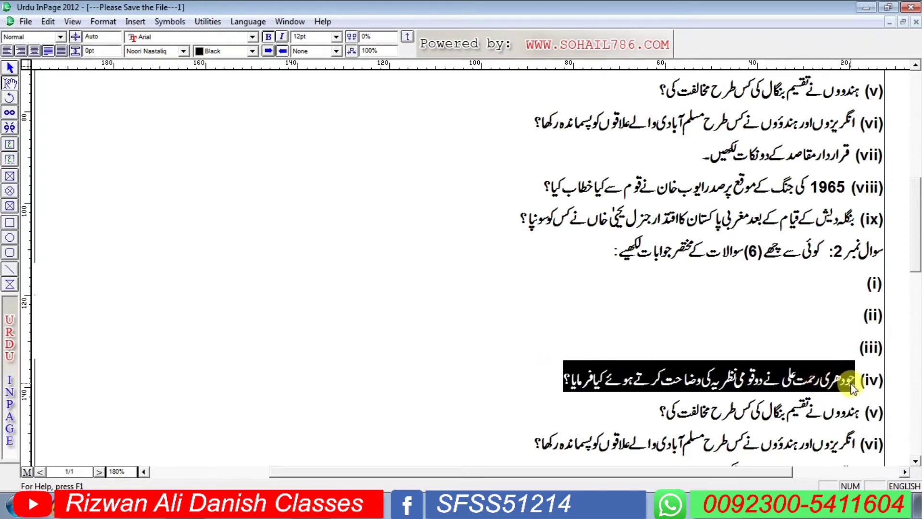
{"action": "key", "text": "Delete"}
{"action": "left_click_drag", "start_coordinate": [655, 408], "coordinate": [860, 406]}
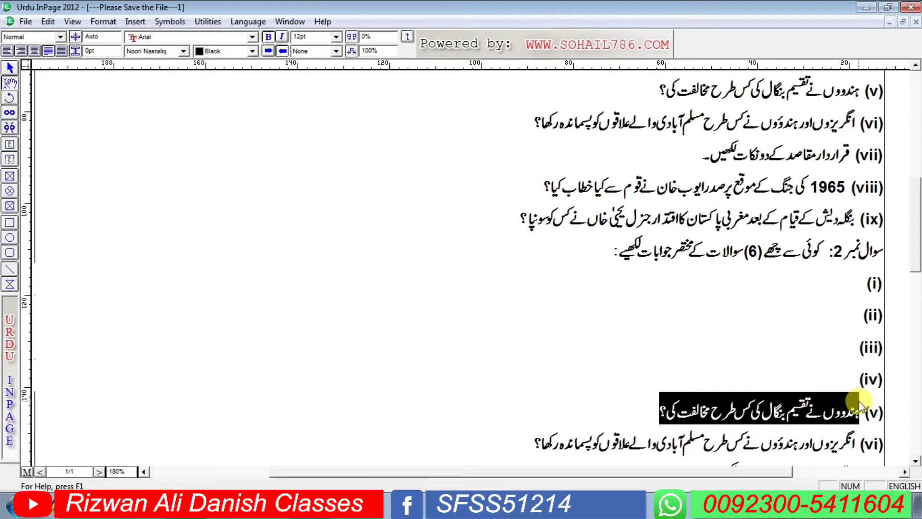
{"action": "key", "text": "Delete"}
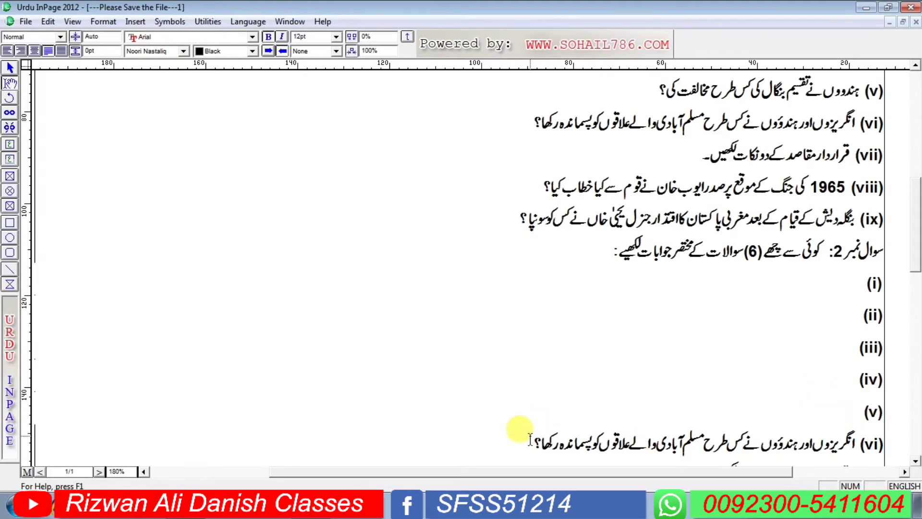
{"action": "left_click_drag", "start_coordinate": [530, 440], "coordinate": [849, 430]}
{"action": "key", "text": "Delete"}
Delete the question text of items (vii) to (ix) under question 2, keeping their numerals.
{"action": "scroll", "coordinate": [855, 436], "scroll_direction": "down", "scroll_amount": 2}
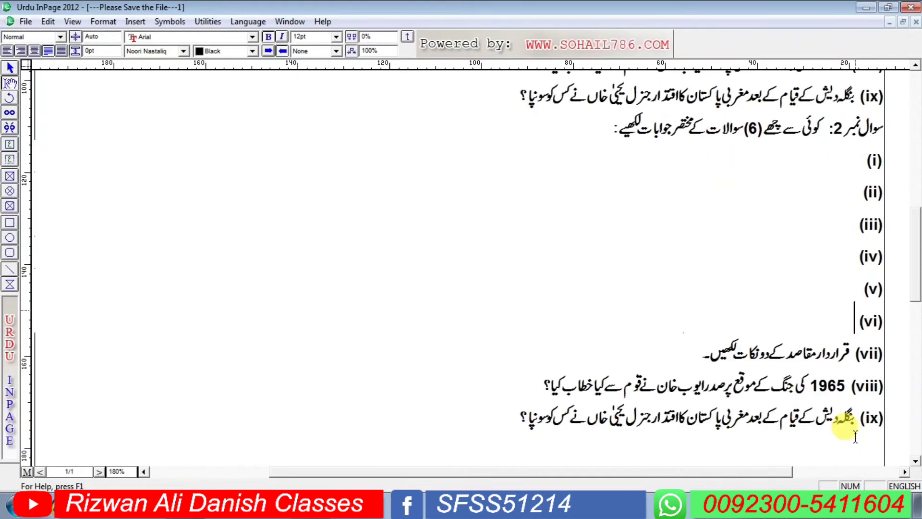
{"action": "left_click_drag", "start_coordinate": [703, 355], "coordinate": [854, 354]}
{"action": "key", "text": "Delete"}
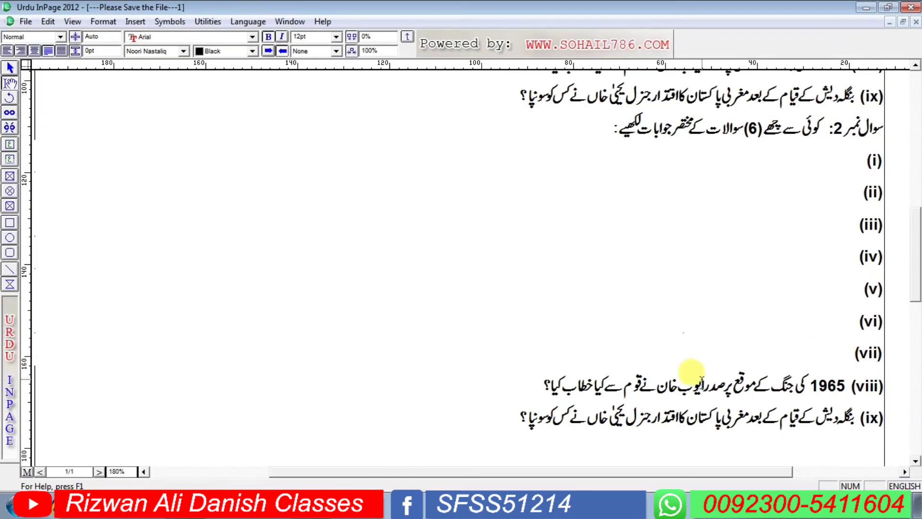
{"action": "left_click_drag", "start_coordinate": [543, 384], "coordinate": [814, 396]}
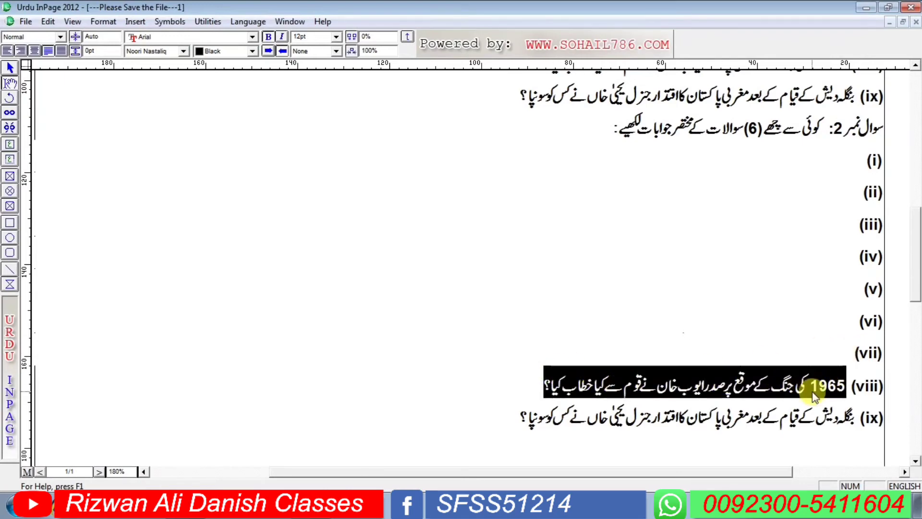
{"action": "key", "text": "Delete"}
{"action": "mouse_move", "coordinate": [521, 414]}
{"action": "left_mouse_down"}
{"action": "mouse_move", "coordinate": [634, 427]}
{"action": "mouse_move", "coordinate": [851, 420]}
{"action": "mouse_move", "coordinate": [505, 419]}
{"action": "mouse_move", "coordinate": [525, 421]}
{"action": "left_mouse_up"}
{"action": "left_click", "coordinate": [850, 420]}
{"action": "key", "text": "Delete"}
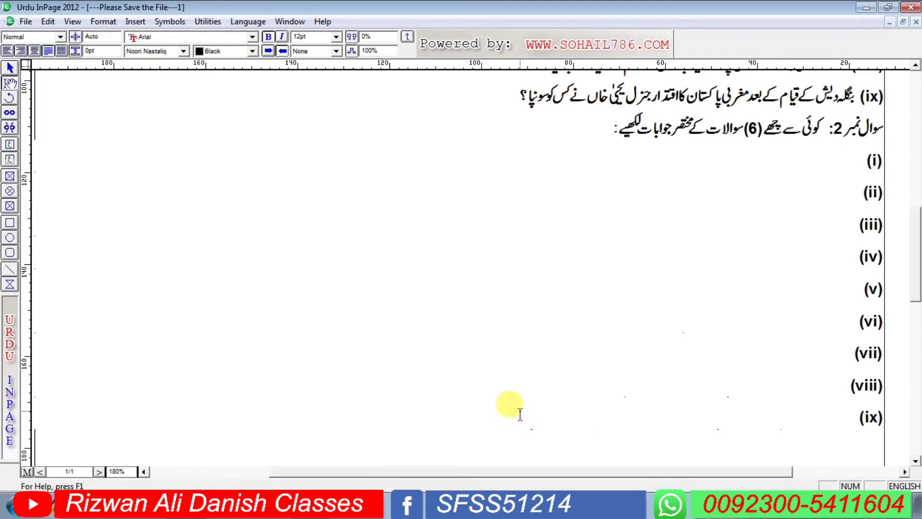
Fill question 2 items (i) and (ii) with "مشرق اور مغرب کے درمیان تجارت میں پاکستان کی اہمیت کیا ہے؟" and "محل وقوع کی اہمیت پر دو نکات تحریر کریں۔".
{"action": "left_click", "coordinate": [843, 162]}
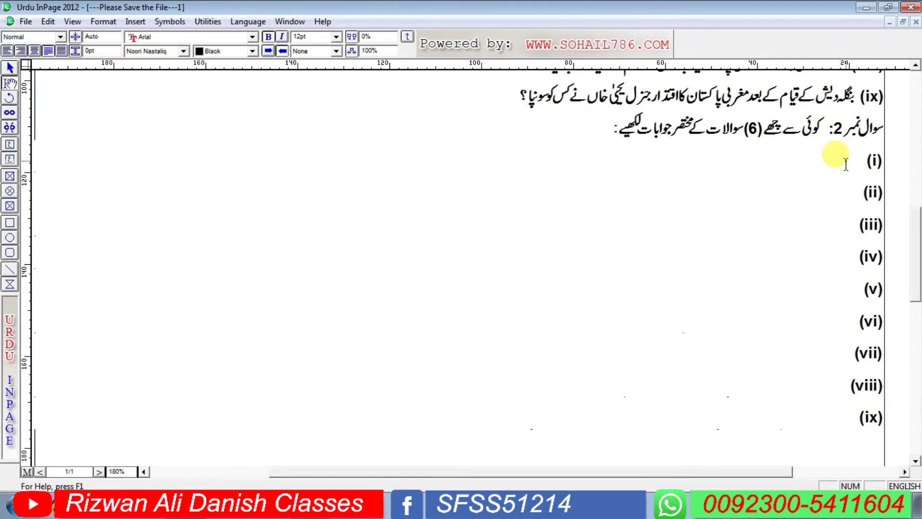
{"action": "type", "text": "مشرق اور مغرب کے درمیان تجارت میں پاکستان کی اہمیت کیا ہے؟"}
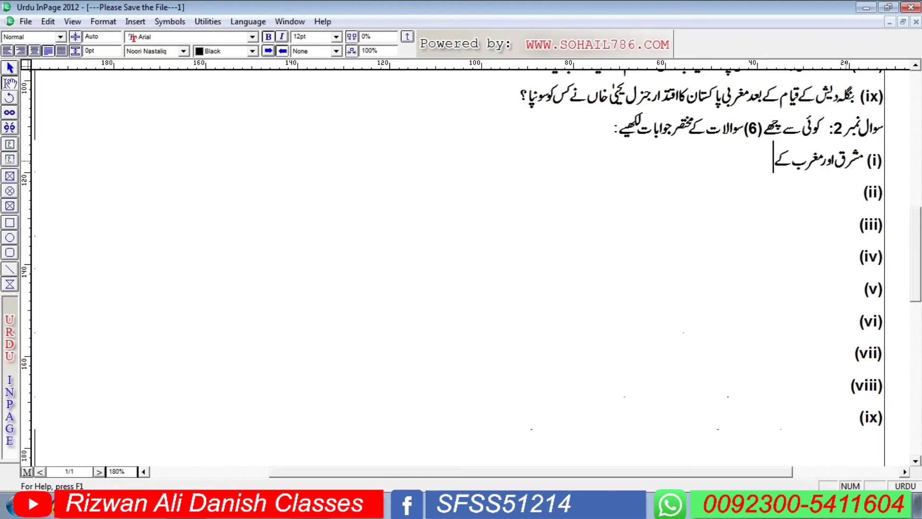
{"action": "key", "text": "Down"}
{"action": "type", "text": "محل وقوع کی اہمیت پر دو نو"}
{"action": "type", "text": "ت تحریر کریں۔"}
Fill items (iii) and (iv) with "دریائے راوی کے بارے میں آپ کیا جانتے ہیں؟" and "صحرائی علاقے میں کتنی بارشیں ہوتی ہیں؟".
{"action": "key", "text": "Down"}
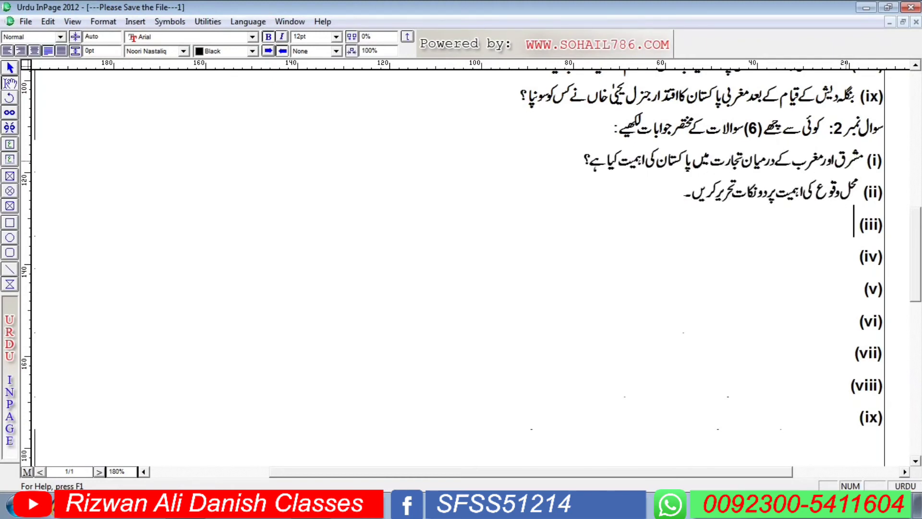
{"action": "type", "text": "دریائے راوی کے بارے میں آپ کیا جانتے ہیں؟"}
{"action": "key", "text": "Down"}
{"action": "type", "text": "صحرائی علاقے میں کتنی بارشیں ہوتی ہیں؟"}
Fill items (v) and (vi) with "زمینی آلودگی سے کیا مراد ہے؟" and "عورت کے مقام اور حقوق کے بارے میں اللہ تعالیٰ کا فرمان لکھیں۔".
{"action": "key", "text": "Down"}
{"action": "type", "text": "زمینی آلودگی سے کیا مراد ہے؟"}
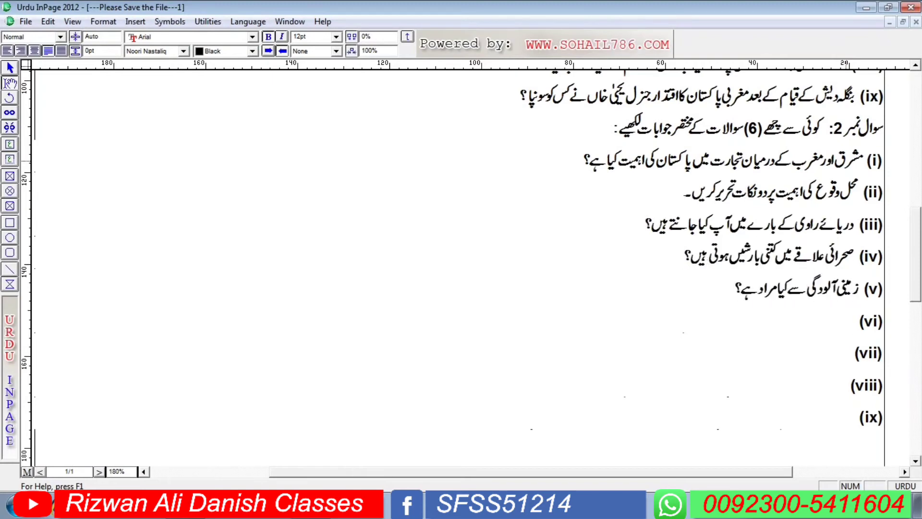
{"action": "key", "text": "Down"}
{"action": "type", "text": "عورت کے مقام اور حقوق کے بارے میں اللہ تعالیٰ کا فرمان لکھیں۔"}
Fill items (vii) and (viii) with "تحریک پاکستان کی جدو جہد میں حصہ لینے والے چند خواتین کے نام لکھیں۔" and "خواتین پر تشدد سے کیا مرا ہے؟".
{"action": "key", "text": "Down"}
{"action": "type", "text": "تحریک پاکستان کی جدو جہد میں حصہ لینے والے چند خواتین کے نام لکھیں۔"}
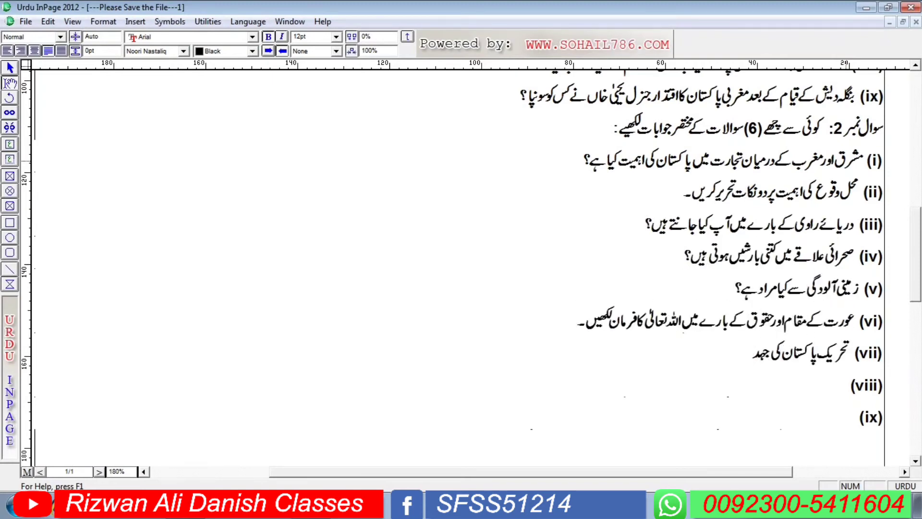
{"action": "key", "text": "Down"}
{"action": "type", "text": "خواتین پر تشدد سے کیا مرا ہے؟"}
Fill item (ix) with "عورتوں کو عوامی مقامات پر جانے سے کیوں منع کیا جاتا ہے؟" and start a new line.
{"action": "key", "text": "Down"}
{"action": "type", "text": "عورتوں کو عوامی مقامات پر جانے سے کیوں منع کیا جاتا ہے؟"}
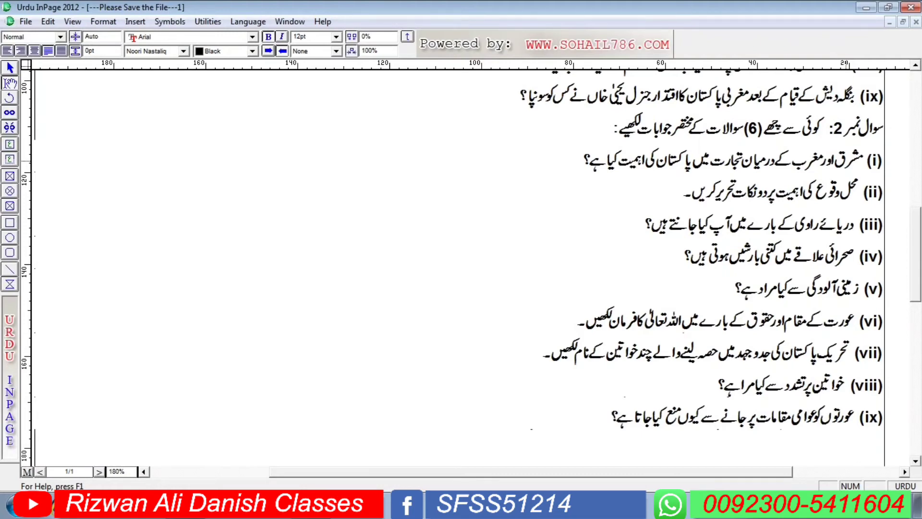
{"action": "key", "text": "Return"}
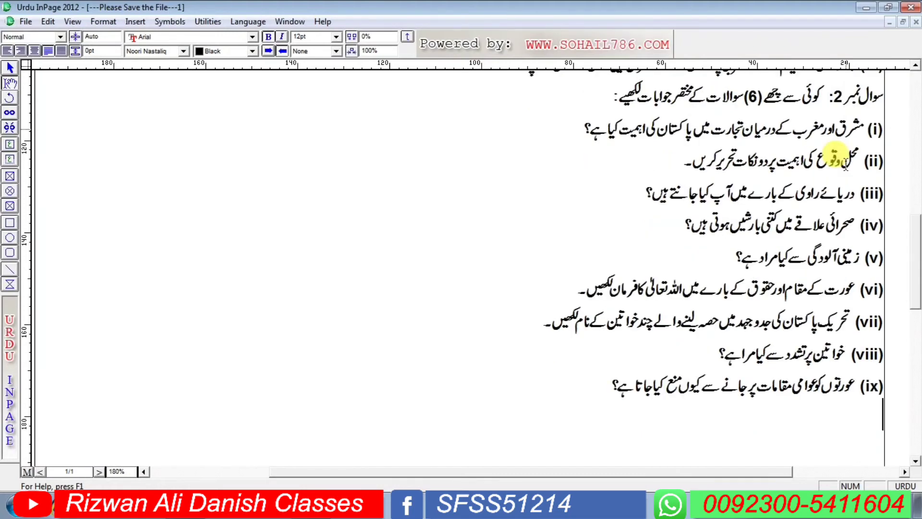
Leave a blank line below item (ix), write the section heading "(حصہ دوئم)" and start a new line.
{"action": "key", "text": "Return"}
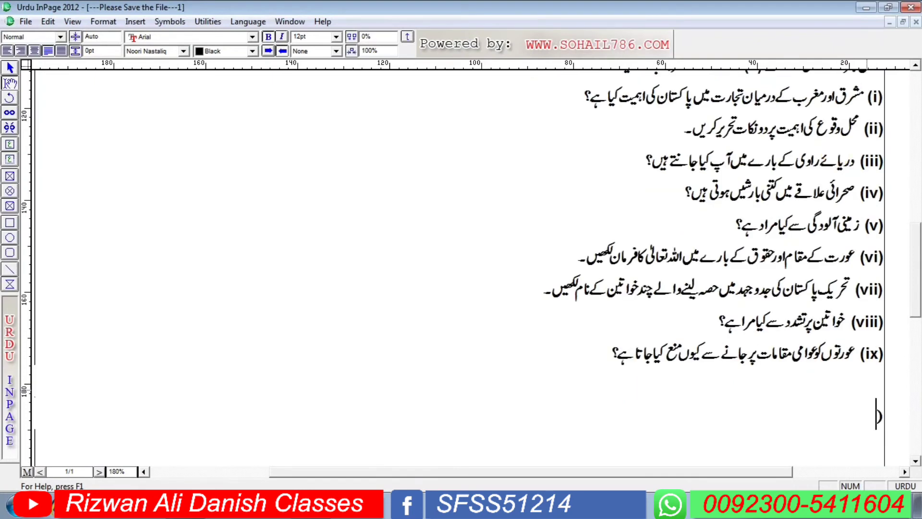
{"action": "type", "text": ")حصہ دوئم("}
{"action": "key", "text": "Return"}
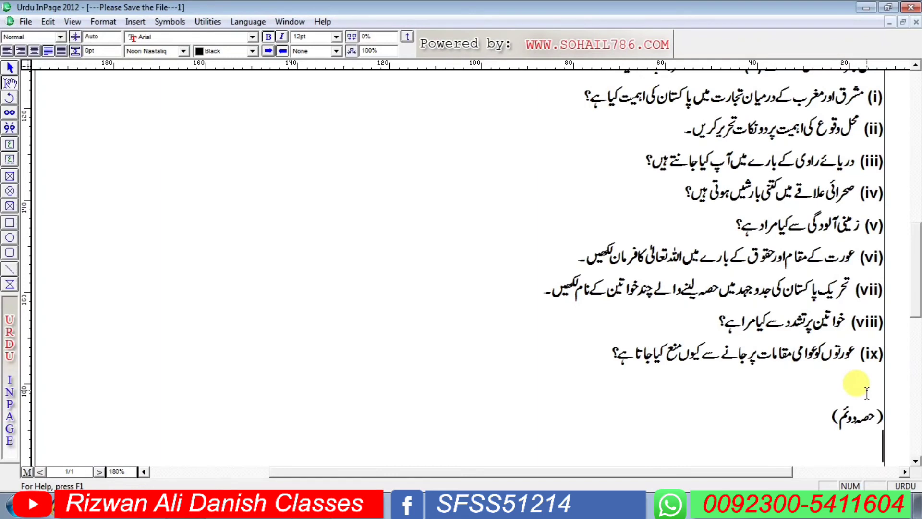
Below the "(حصہ دوئم)" heading, write the instruction "نوٹ: کوئی سے دو سوالات کے تفصیلی جوابات تحریر کریں۔" and start a new line.
{"action": "key", "text": "Return"}
{"action": "type", "text": "نوٹ:"}
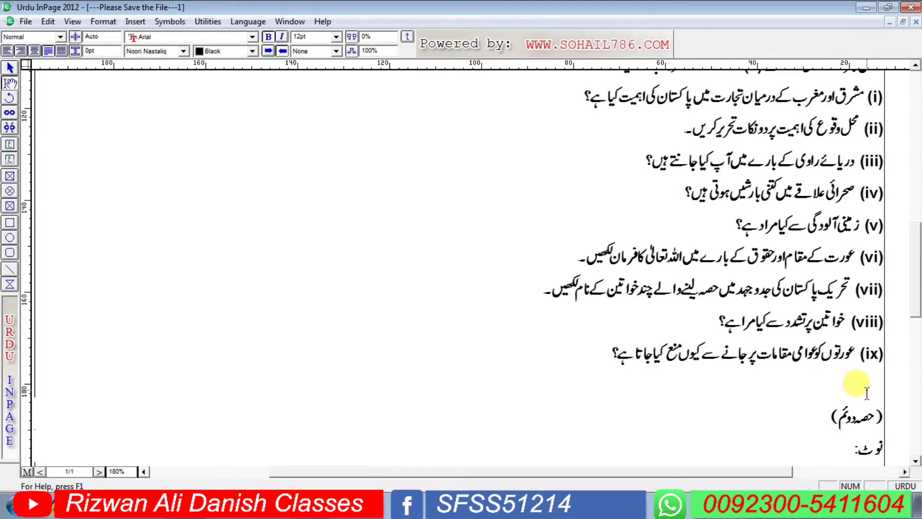
{"action": "type", "text": "کوء"}
{"action": "type", "text": "ی سے"}
{"action": "type", "text": " دو سوالا"}
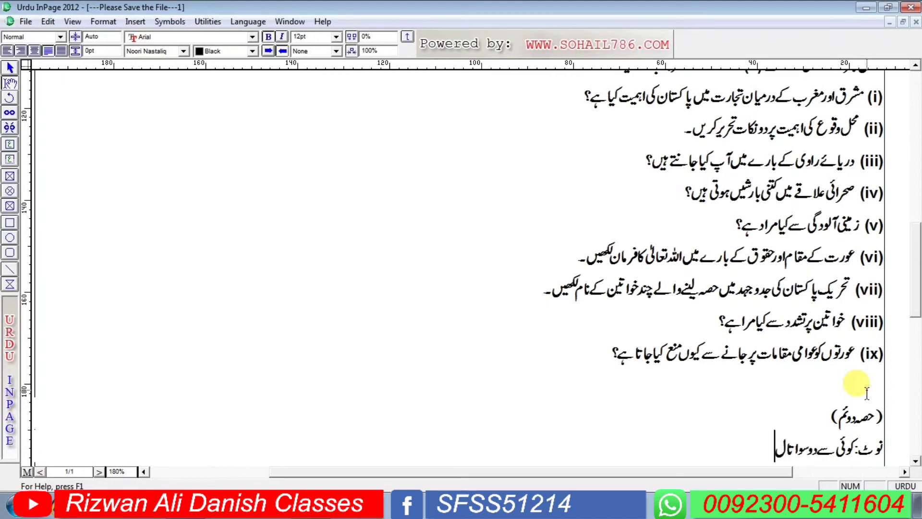
{"action": "type", "text": "ت"}
{"action": "key", "text": "BackSpace"}
{"action": "type", "text": "لات کےت"}
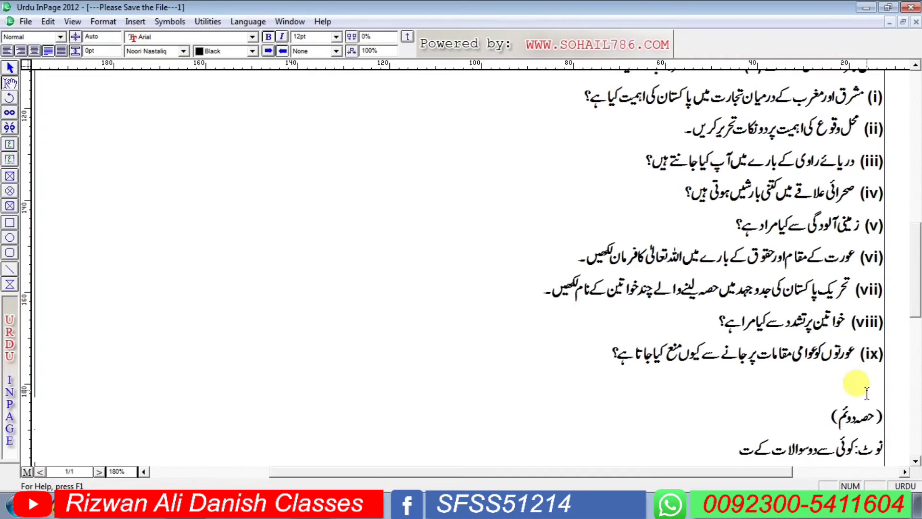
{"action": "type", "text": "فصیلی جوابا"}
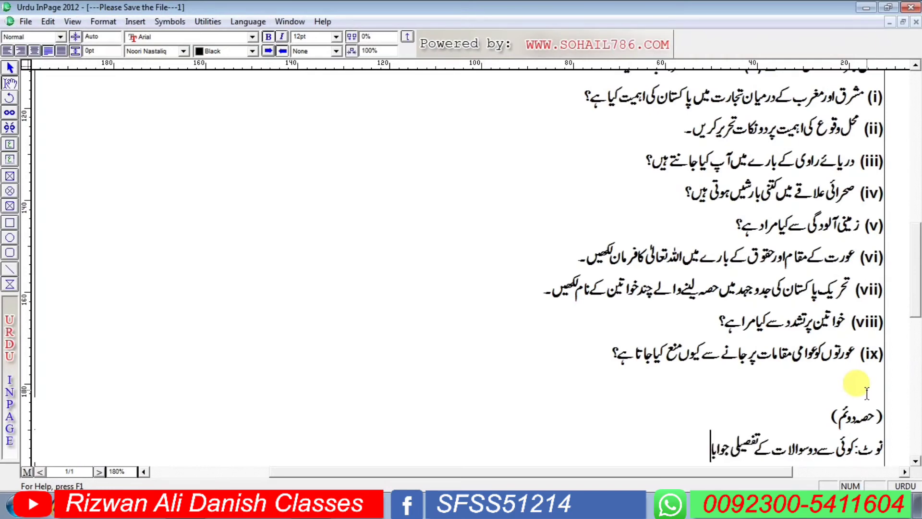
{"action": "type", "text": "ت تحریری"}
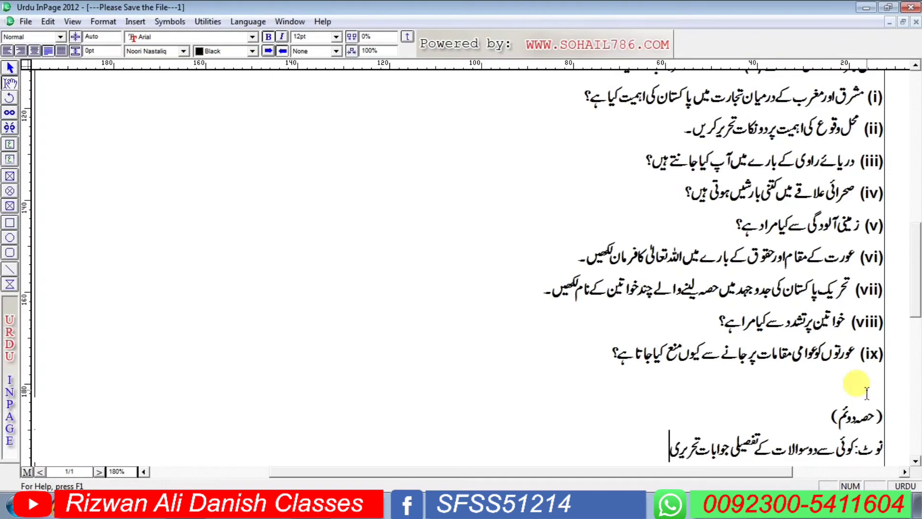
{"action": "key", "text": "BackSpace"}
{"action": "type", "text": "کریں۔"}
{"action": "key", "text": "Return"}
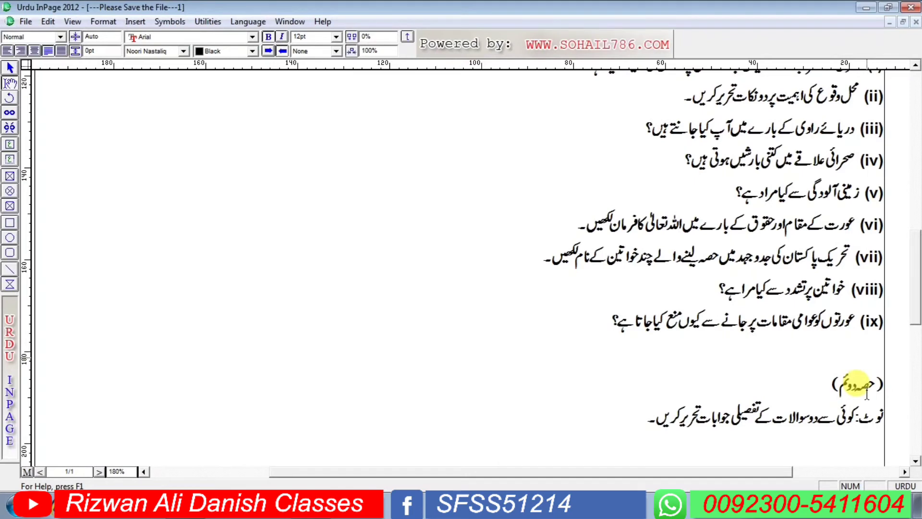
Write question 3 as "سوال نمبر 3: نظریہ پاکستان کے عناصر کی تفصیل سے وضاحت کریں۔" and start a new line.
{"action": "type", "text": "سوال"}
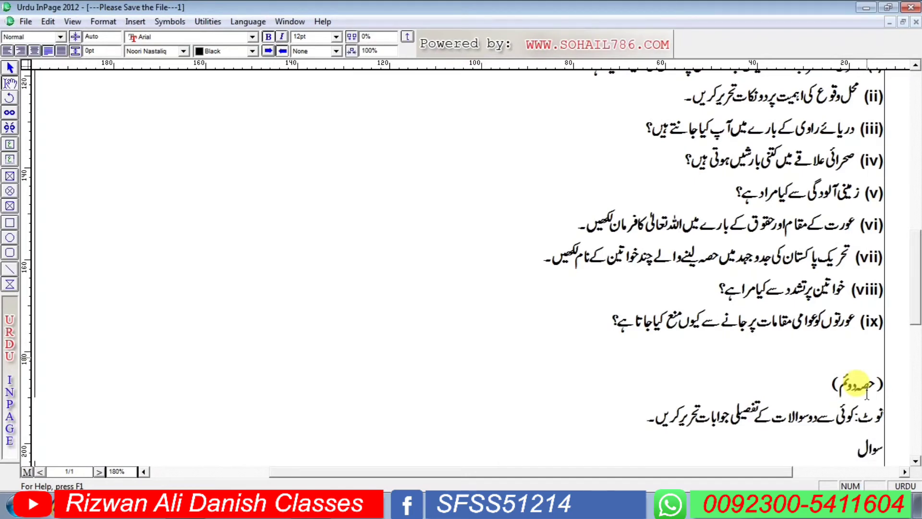
{"action": "type", "text": " نمبر"}
{"action": "key", "text": "ctrl+space"}
{"action": "type", "text": ":3"}
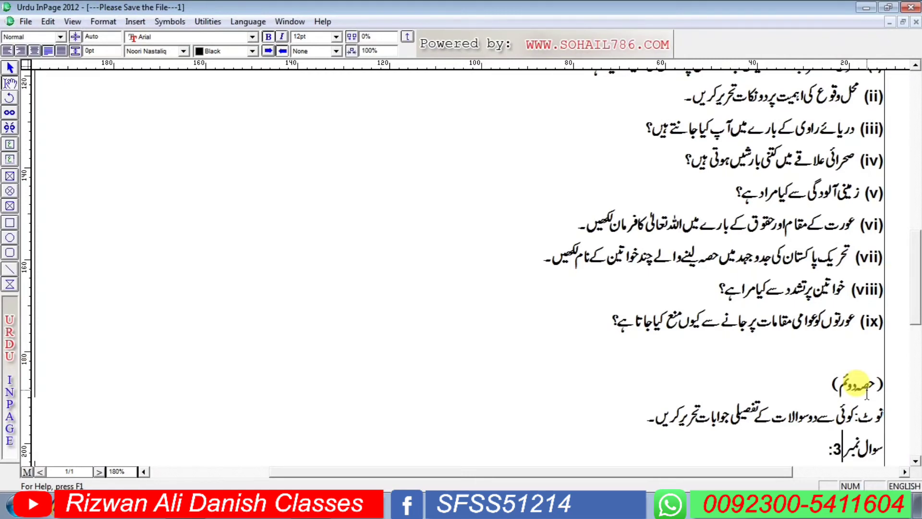
{"action": "key", "text": "ctrl+space"}
{"action": "type", "text": "نظریہ"}
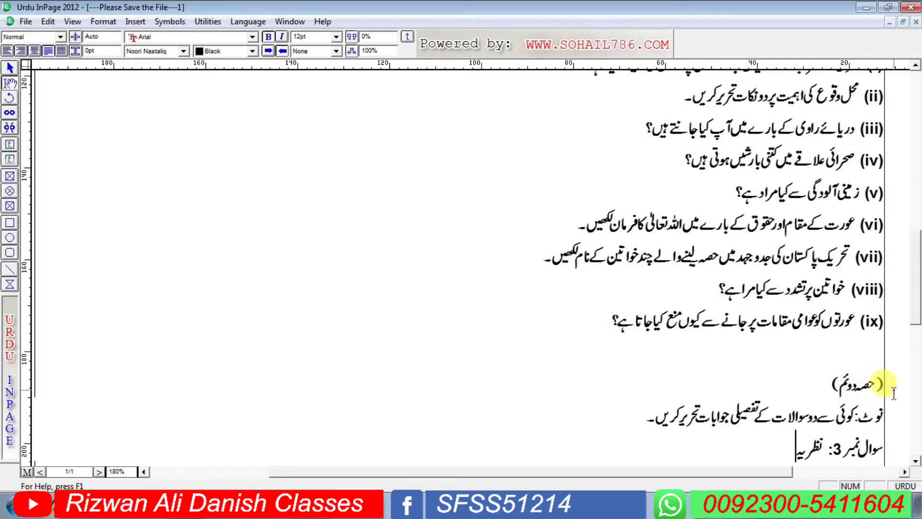
{"action": "type", "text": " پاکستان"}
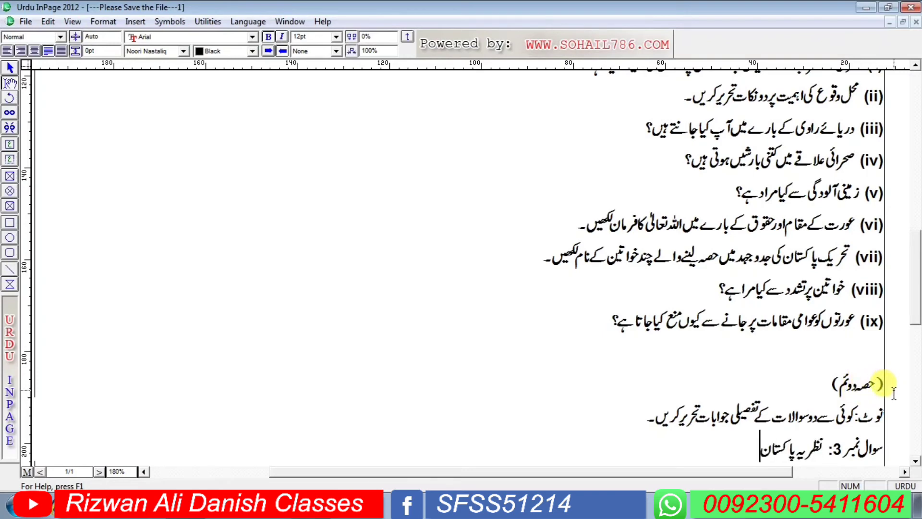
{"action": "type", "text": " کے عناصر"}
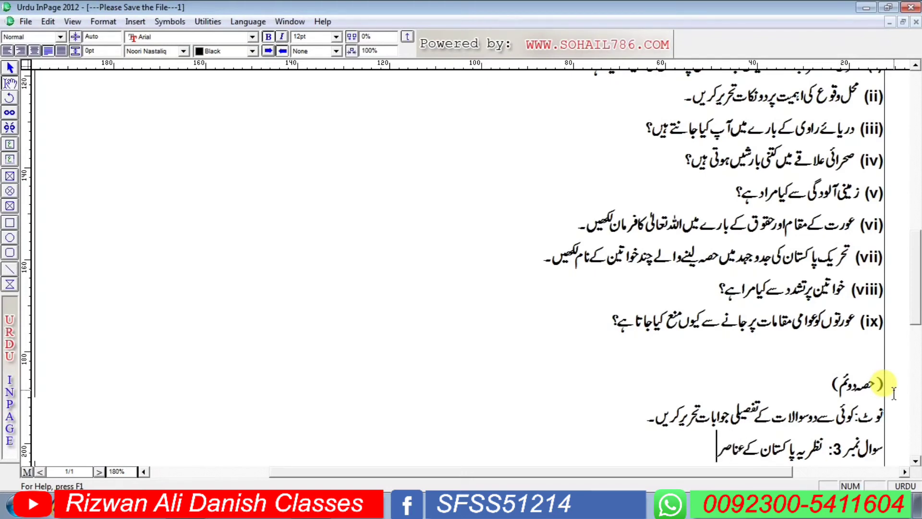
{"action": "type", "text": " کی تفص"}
{"action": "type", "text": "یل"}
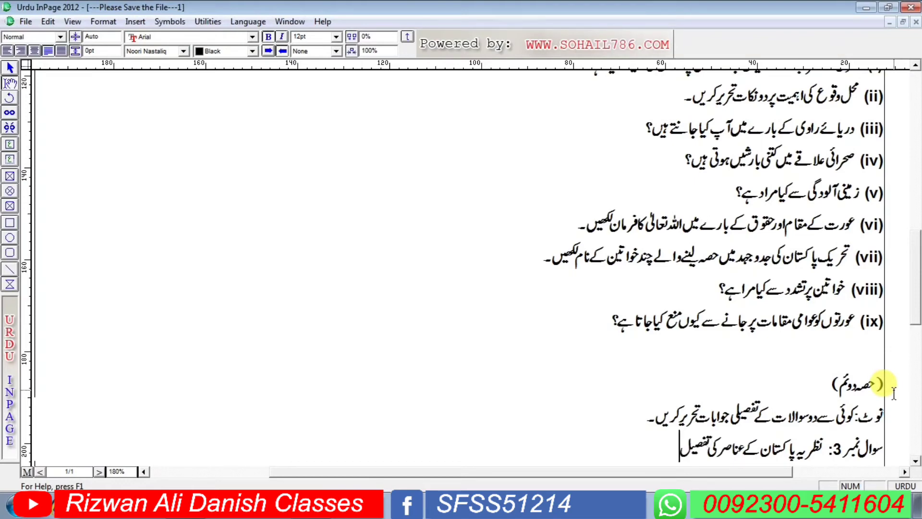
{"action": "type", "text": " سے وضاحت کریں"}
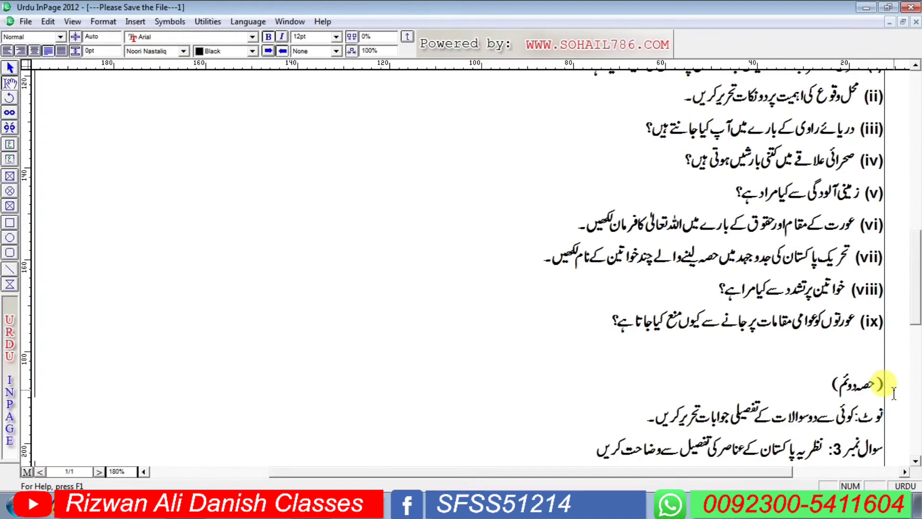
{"action": "type", "text": "۔"}
{"action": "key", "text": "Return"}
Begin question 4 with the label "سوال نمبر 4:" and the words "قیام پاکستان کے بعد پیش آنے والی".
{"action": "type", "text": "سوال نمبر"}
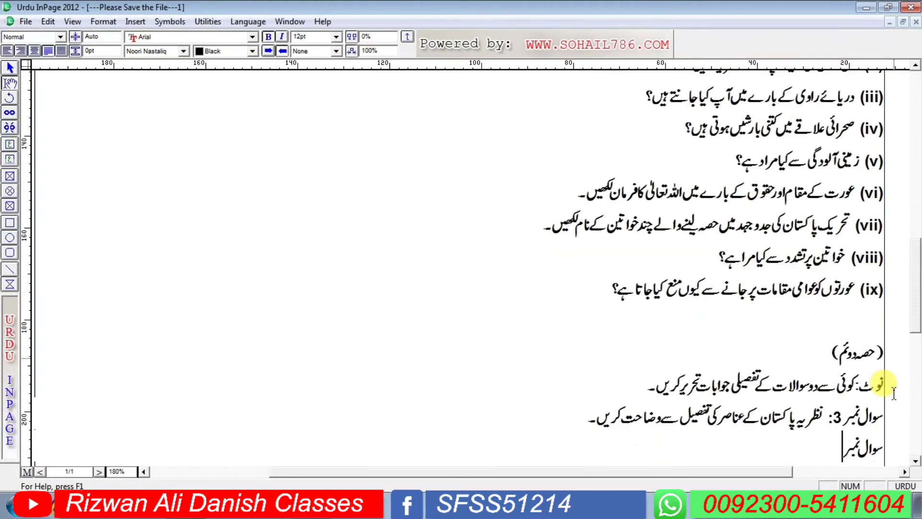
{"action": "key", "text": "ctrl+space"}
{"action": "type", "text": "4"}
{"action": "key", "text": "ctrl+space"}
{"action": "type", "text": ": قیام پاکستان"}
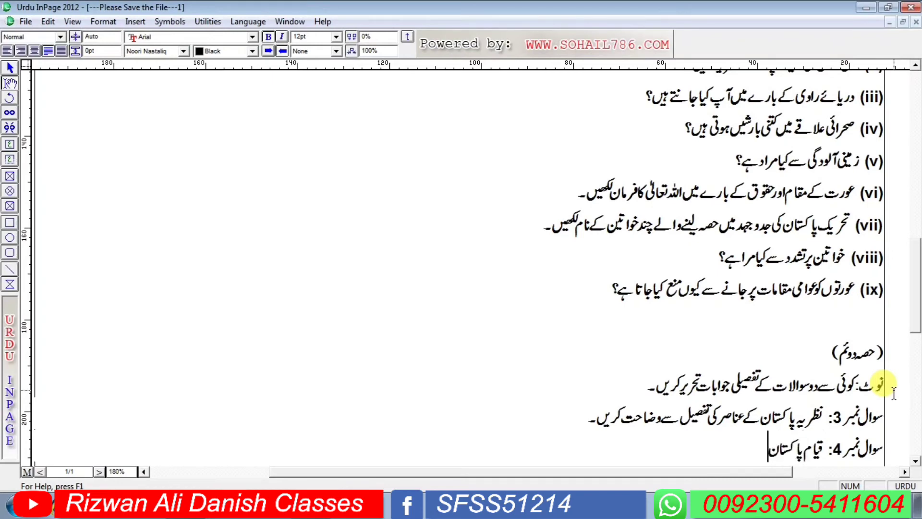
{"action": "type", "text": " کے بعد پیش آنے و"}
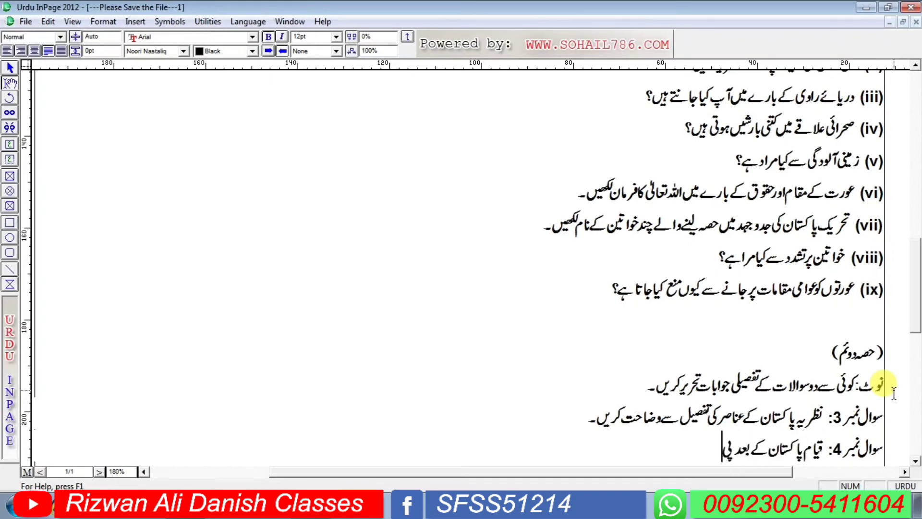
{"action": "type", "text": "الی"}
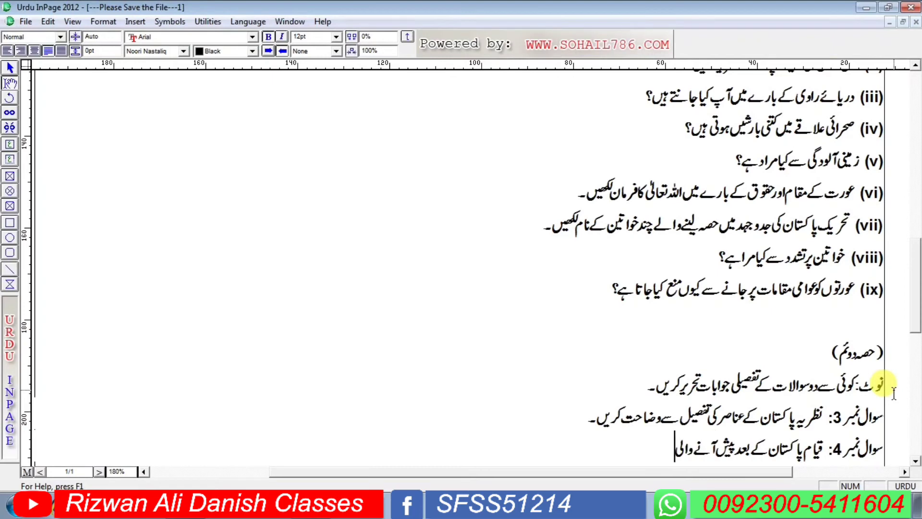
Complete question 4 with "ابتدائی مشکلات کا جائزہ لیں۔" and start a new line.
{"action": "type", "text": " مشکلات"}
{"action": "key", "text": "BackSpace"}
{"action": "key", "text": "BackSpace"}
{"action": "key", "text": "BackSpace"}
{"action": "key", "text": "BackSpace"}
{"action": "key", "text": "BackSpace"}
{"action": "key", "text": "BackSpace"}
{"action": "key", "text": "BackSpace"}
{"action": "type", "text": "ابتدائی مشکلات"}
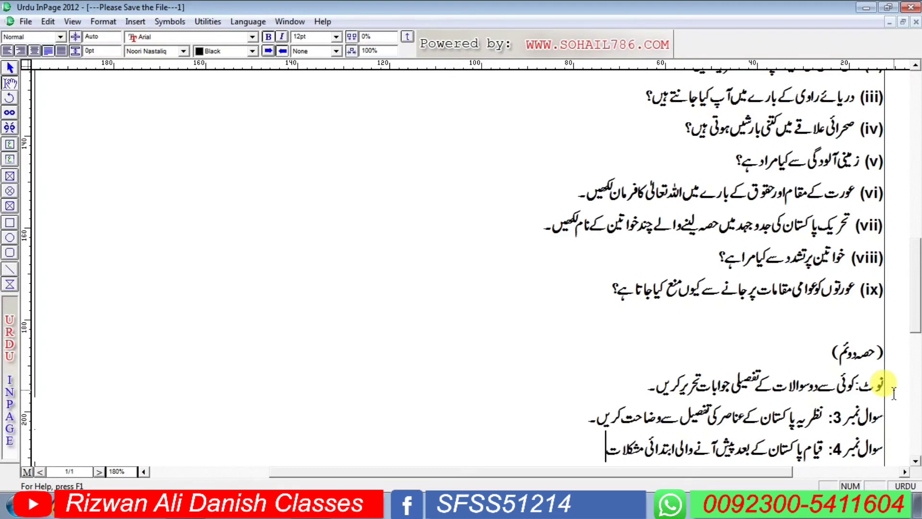
{"action": "type", "text": " جا"}
{"action": "type", "text": " جائز"}
{"action": "type", "text": "ہ لیں۔"}
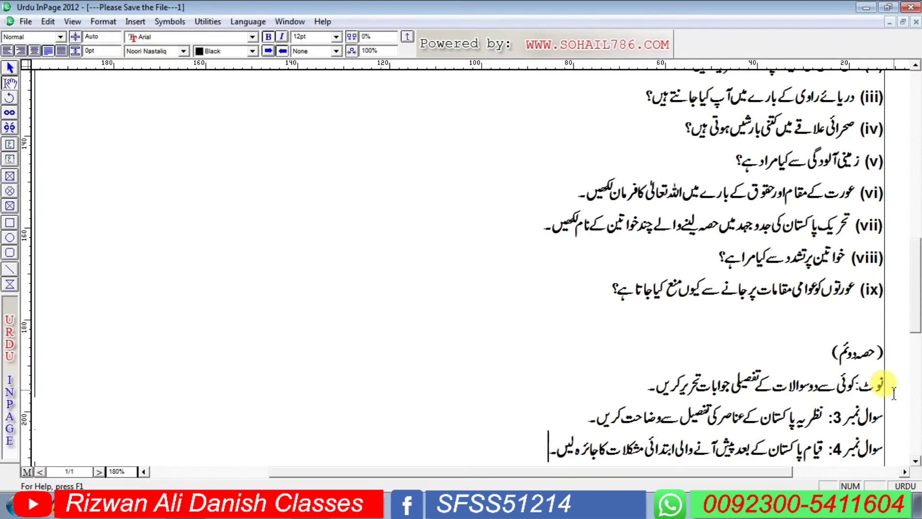
{"action": "key", "text": "Return"}
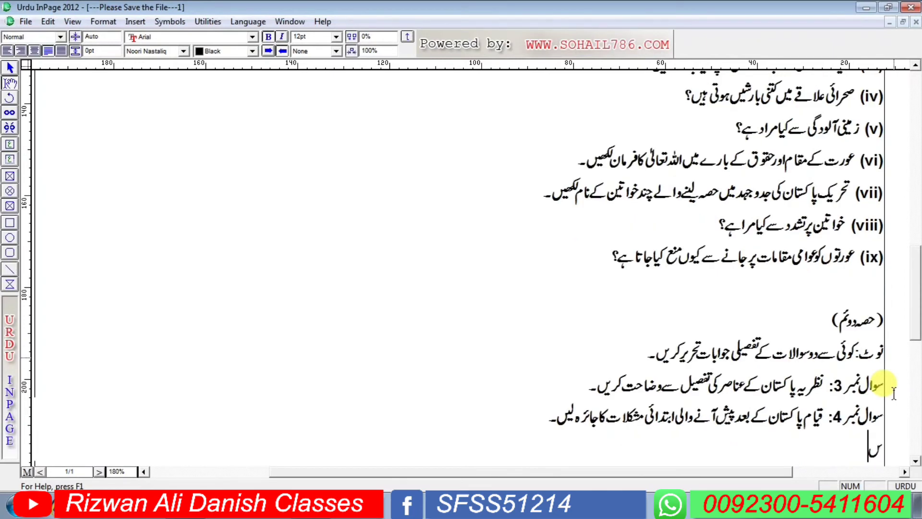
Write question 5 as "سوال نمبر 5: مندرجہ ذیل پر نوٹ لکھیں۔" on the new line.
{"action": "type", "text": "سوال نمبر"}
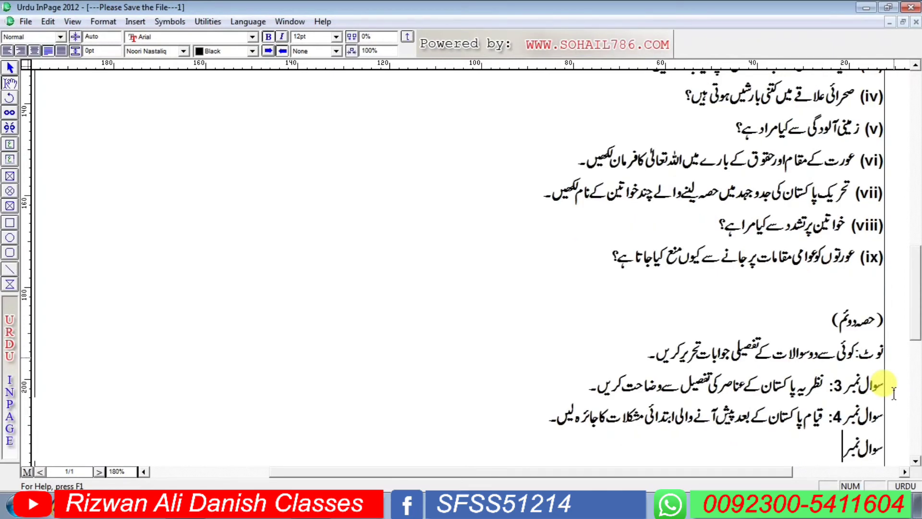
{"action": "key", "text": "ctrl+space"}
{"action": "type", "text": ":"}
{"action": "type", "text": "5"}
{"action": "key", "text": "ctrl+space"}
{"action": "key", "text": "End"}
{"action": "type", "text": "مندر"}
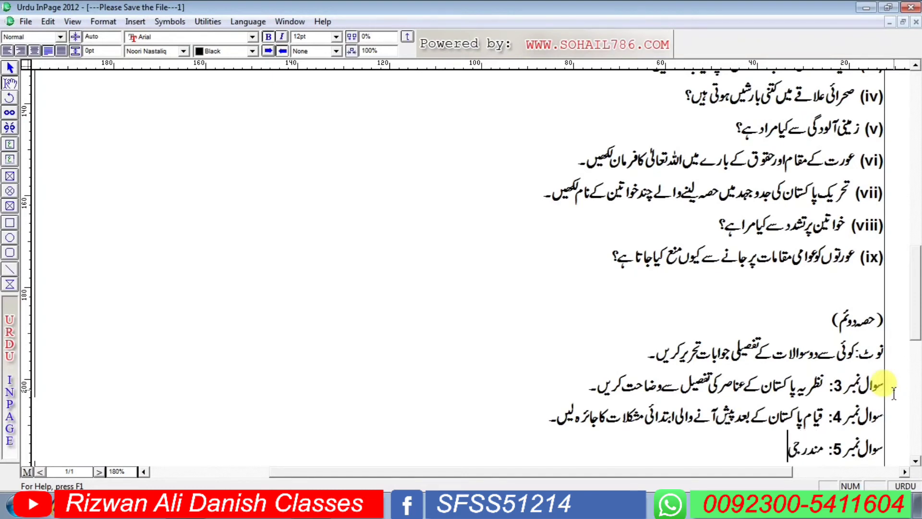
{"action": "type", "text": "جہ ذیل پر"}
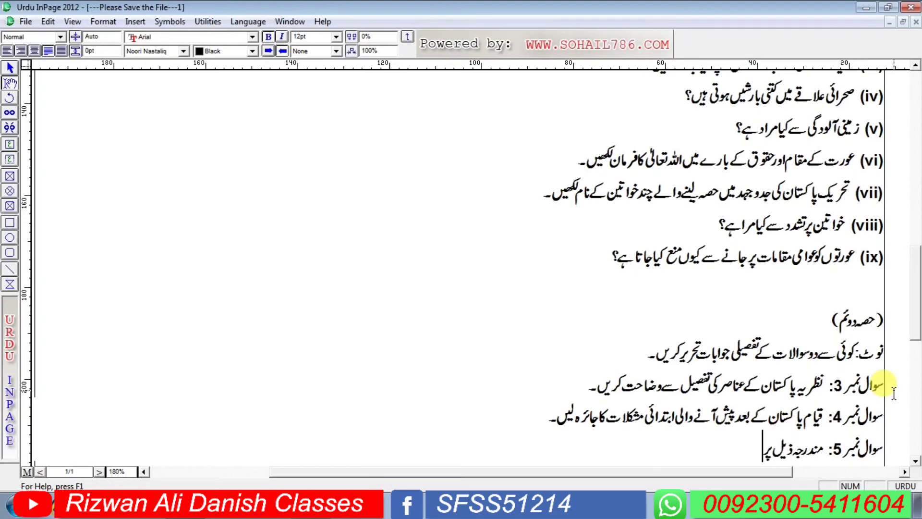
{"action": "type", "text": "نوٹ لکھیں۔"}
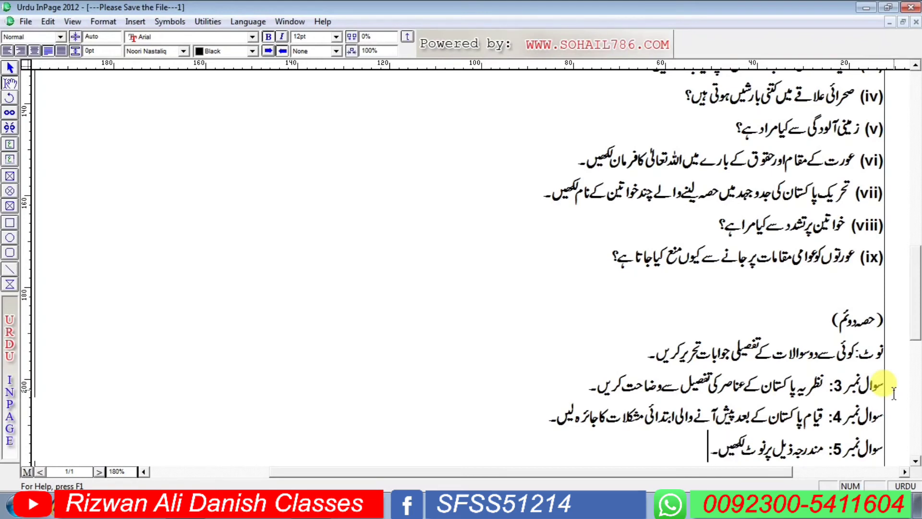
Add part "(الف) پاکستان کے محل وقوع کی اہمیت" after question 5's text, set off by a tab space.
{"action": "key", "text": "Tab"}
{"action": "type", "text": "(الف)"}
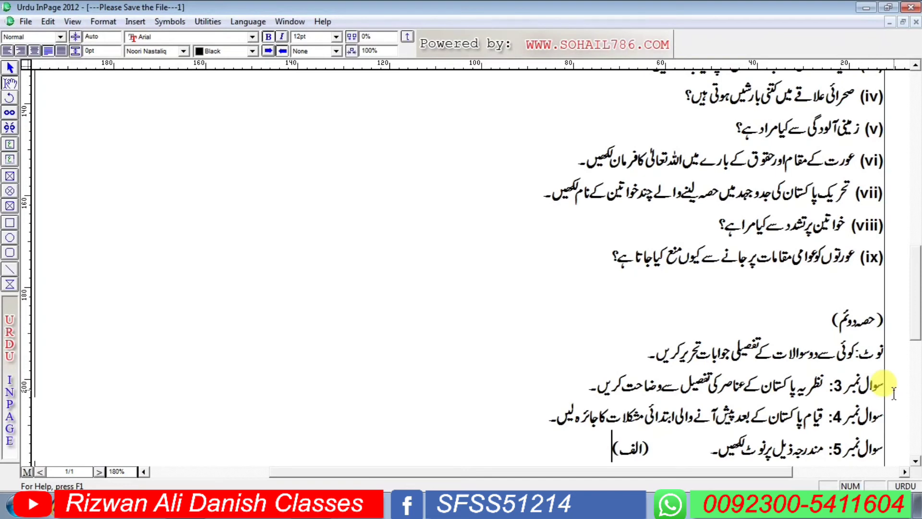
{"action": "type", "text": "پاکستان کے محل و"}
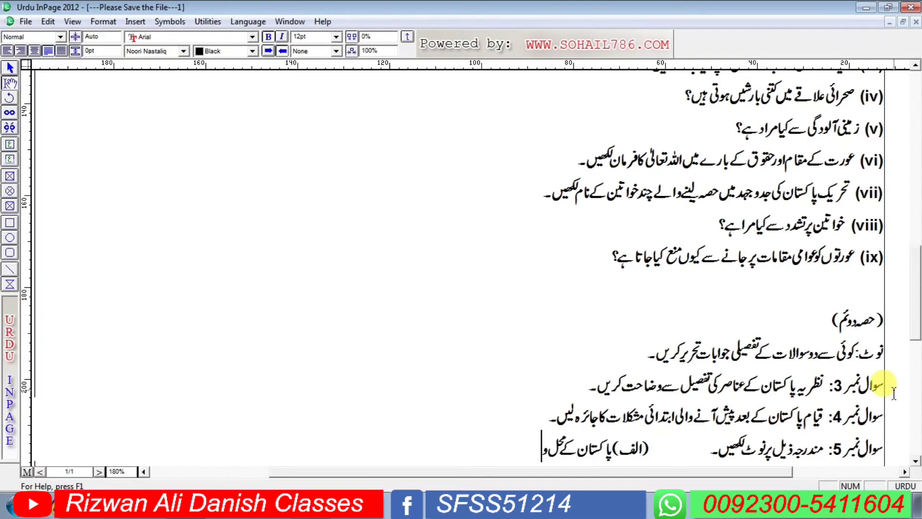
{"action": "type", "text": "قوع کی اہمیت"}
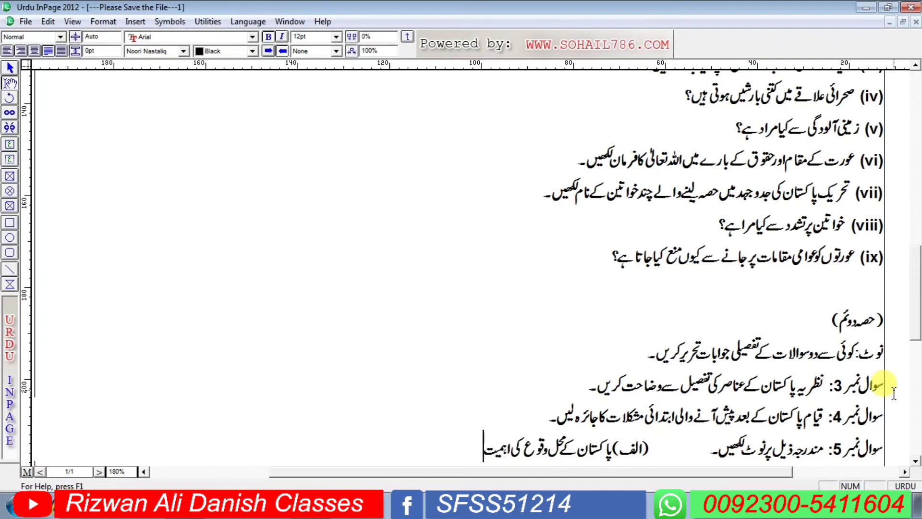
{"action": "key", "text": "Tab"}
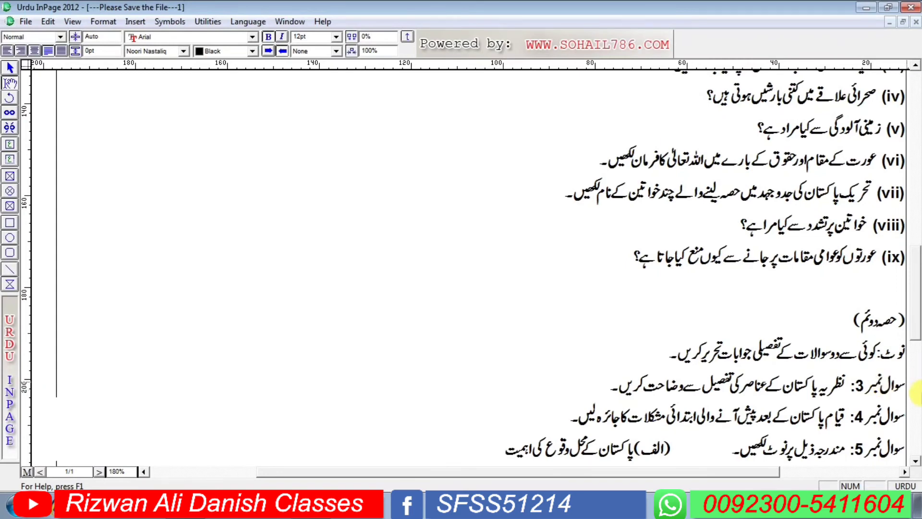
Move part (الف) of question 5 onto its own line and place the cursor at its end.
{"action": "left_click", "coordinate": [697, 437]}
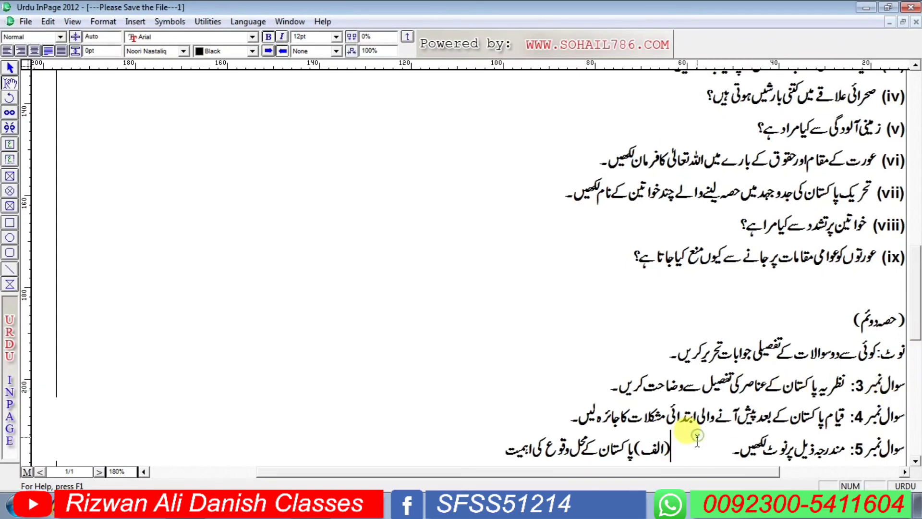
{"action": "key", "text": "Return"}
{"action": "left_click", "coordinate": [715, 449]}
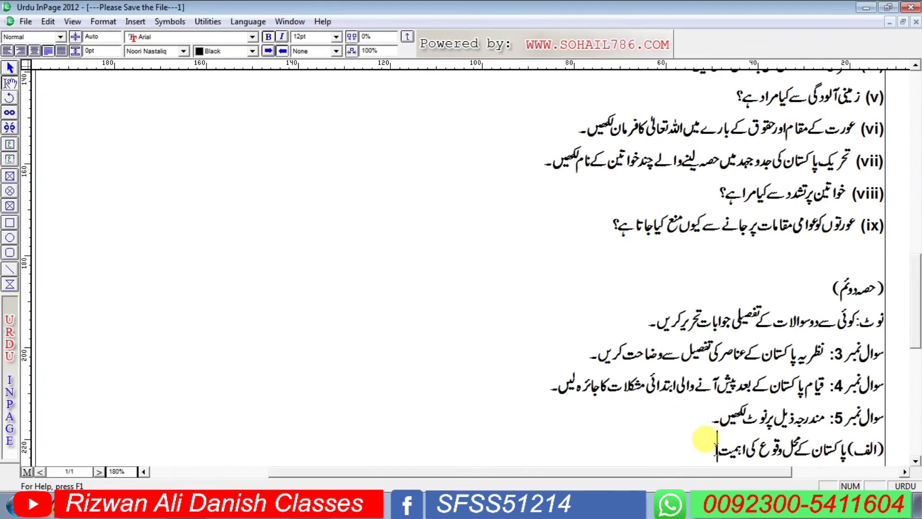
Add part "(ب) تشدد اور خواتین پر تشدد" on the same line as part (الف), separated by a tab space.
{"action": "key", "text": "Tab"}
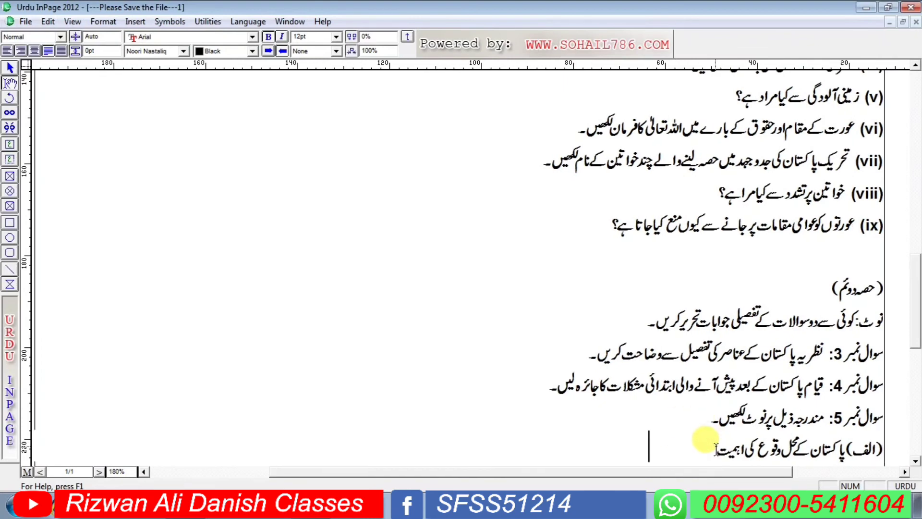
{"action": "type", "text": "(ب)"}
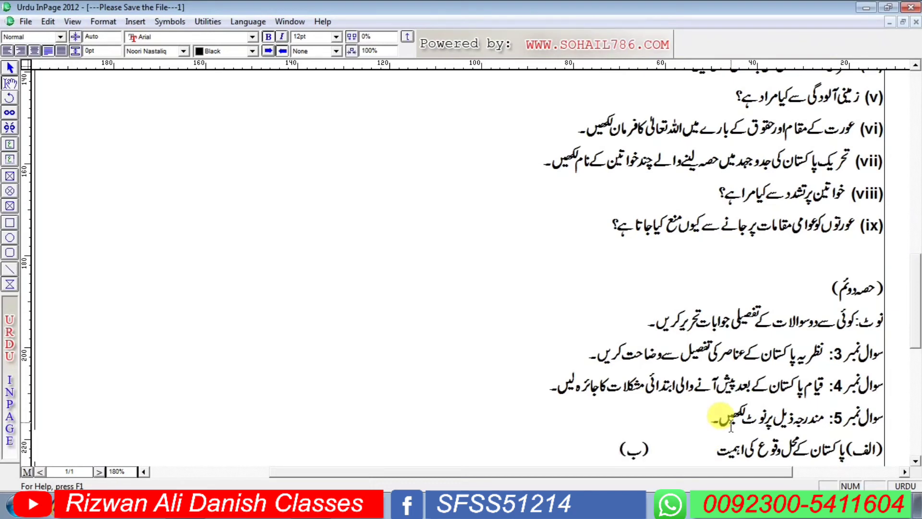
{"action": "type", "text": "تج"}
{"action": "key", "text": "BackSpace"}
{"action": "type", "text": "شدد اور خواتین"}
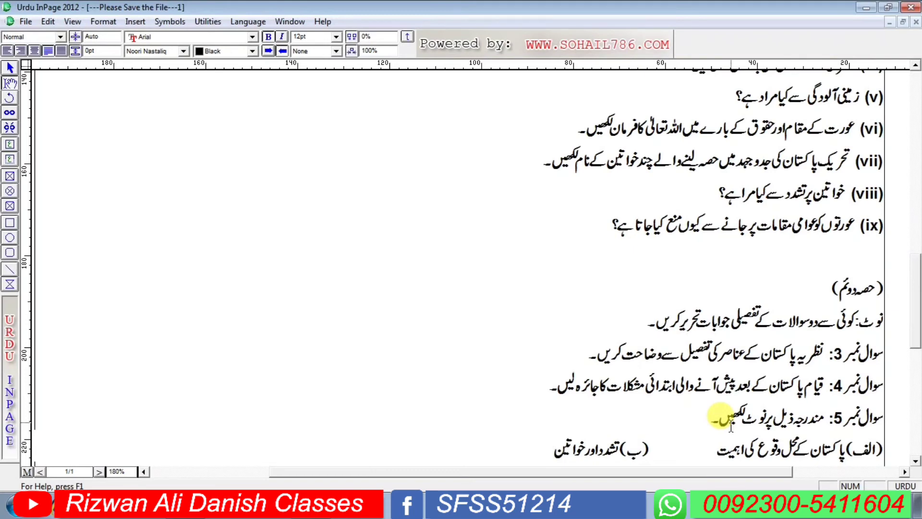
{"action": "type", "text": " پر تشدد"}
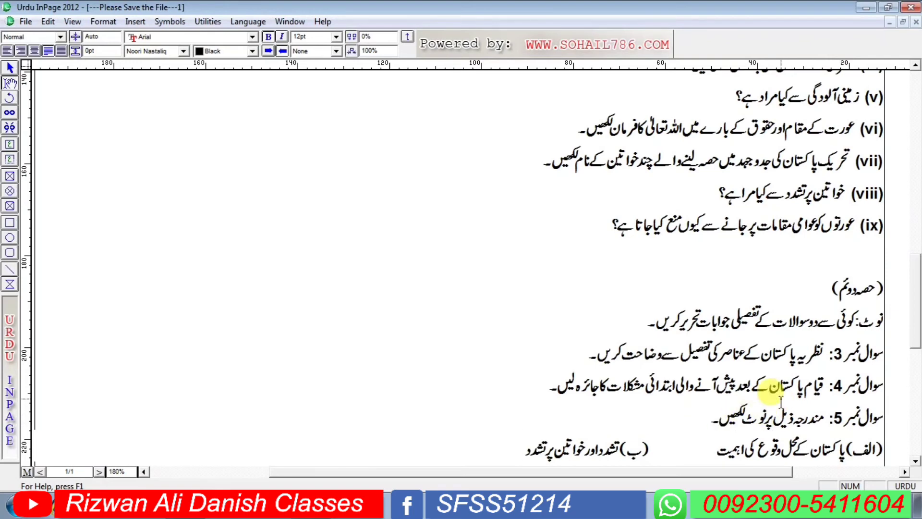
{"action": "left_click_drag", "start_coordinate": [917, 305], "coordinate": [917, 126]}
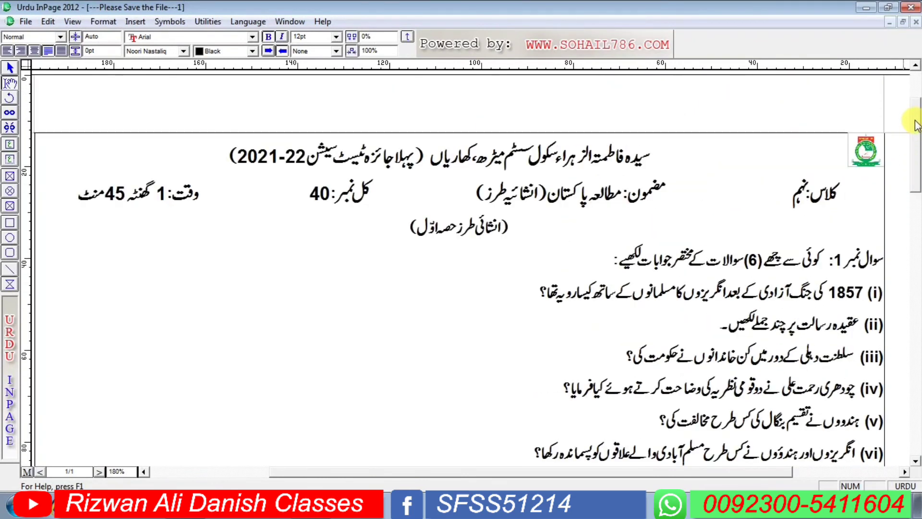